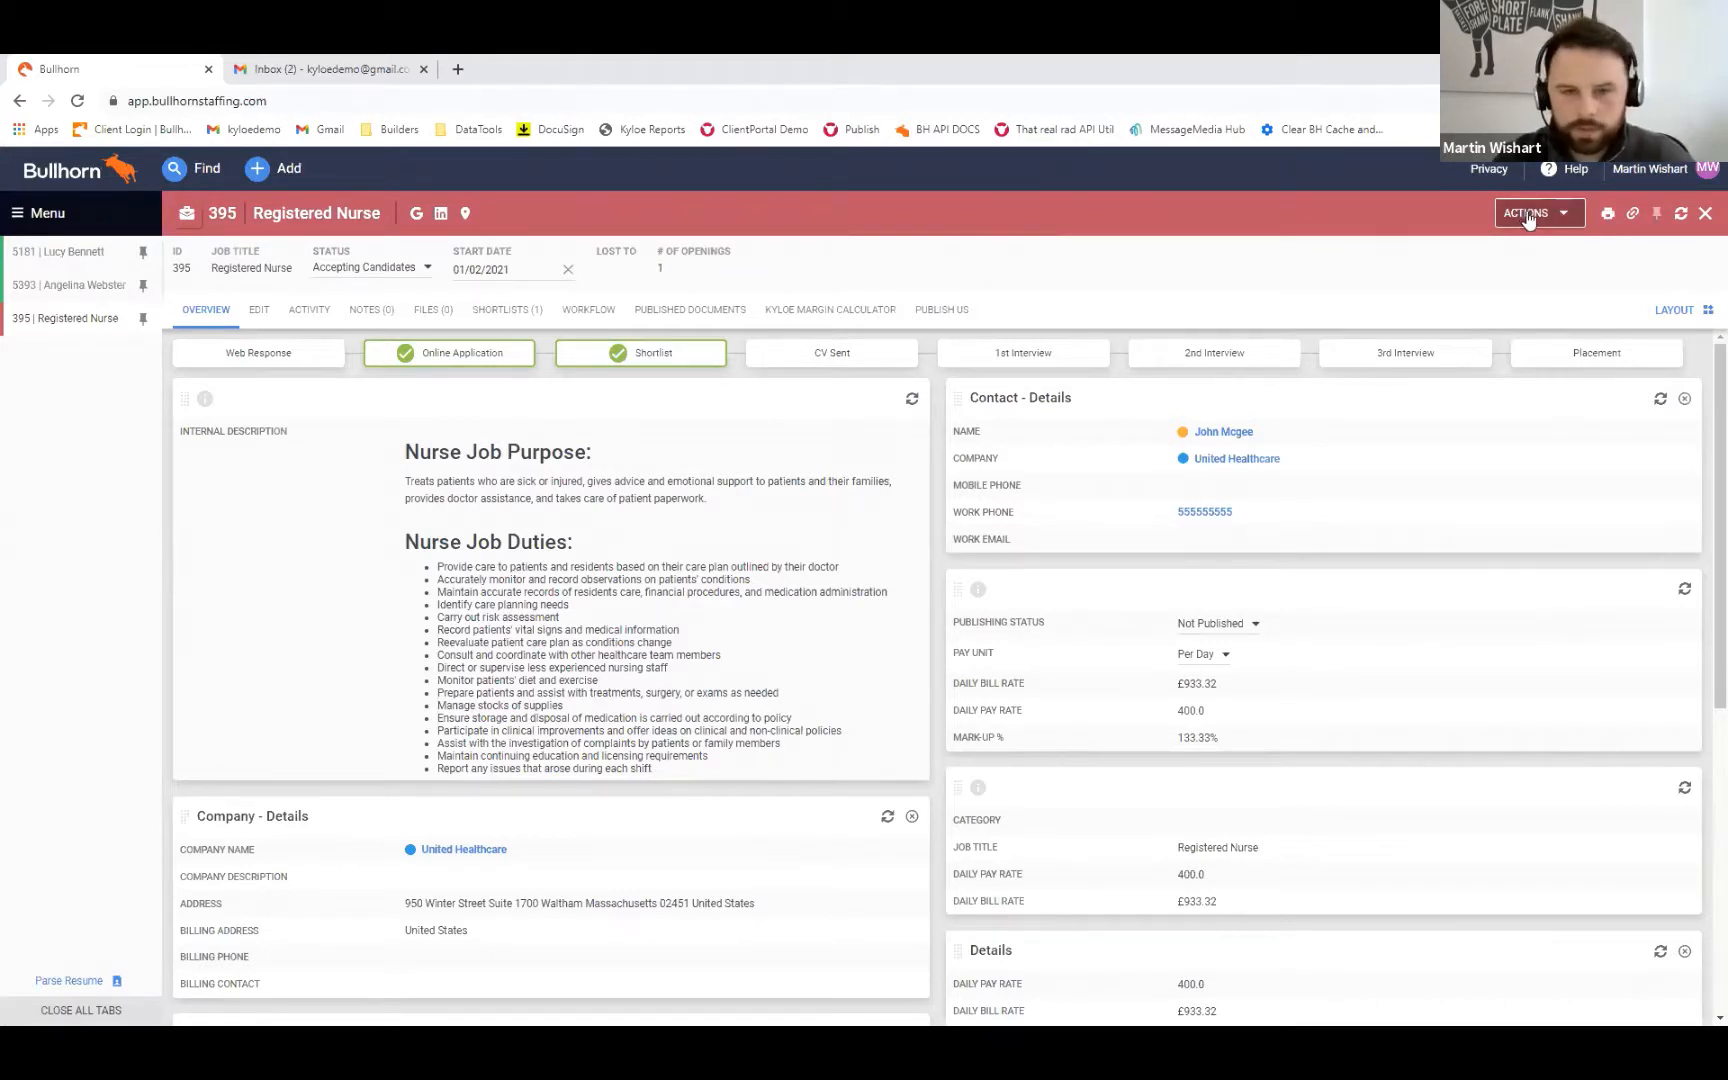
Step: Start a Document Merge from the Registered Nurse job and select the candidate with the Online Application status
left_click(1527, 215)
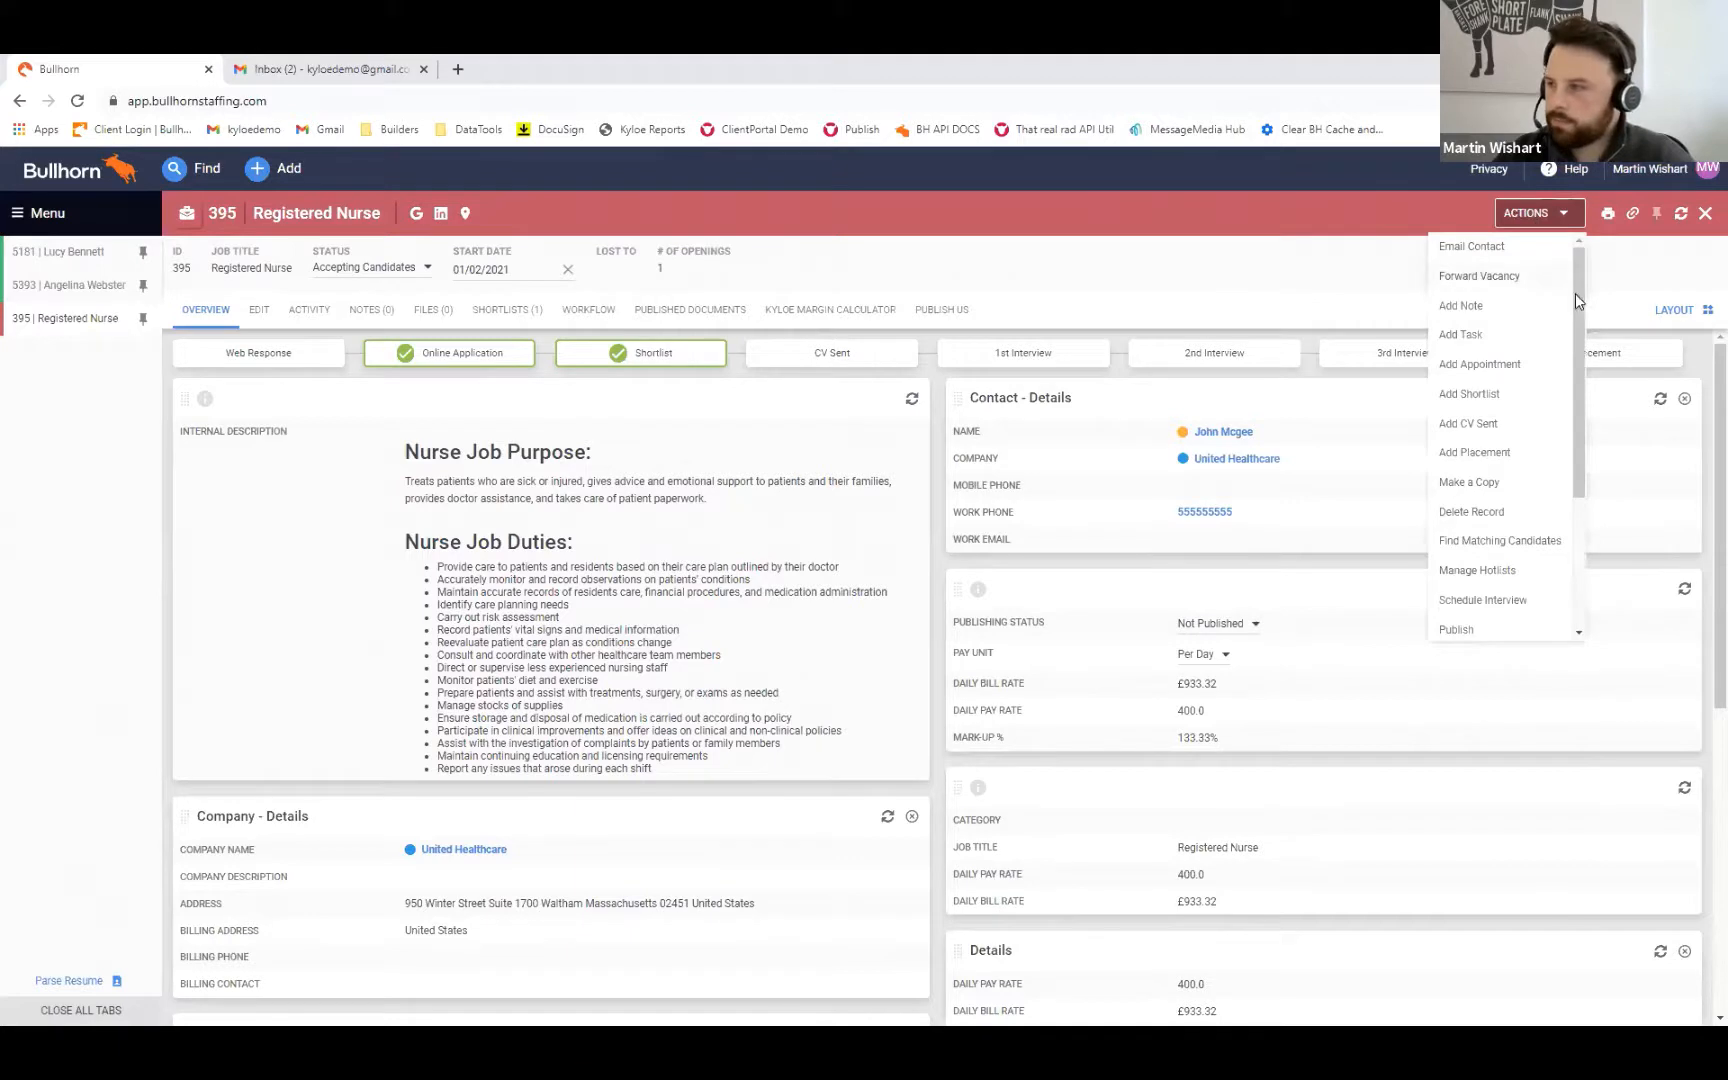
scroll(1552, 520, "down", 2)
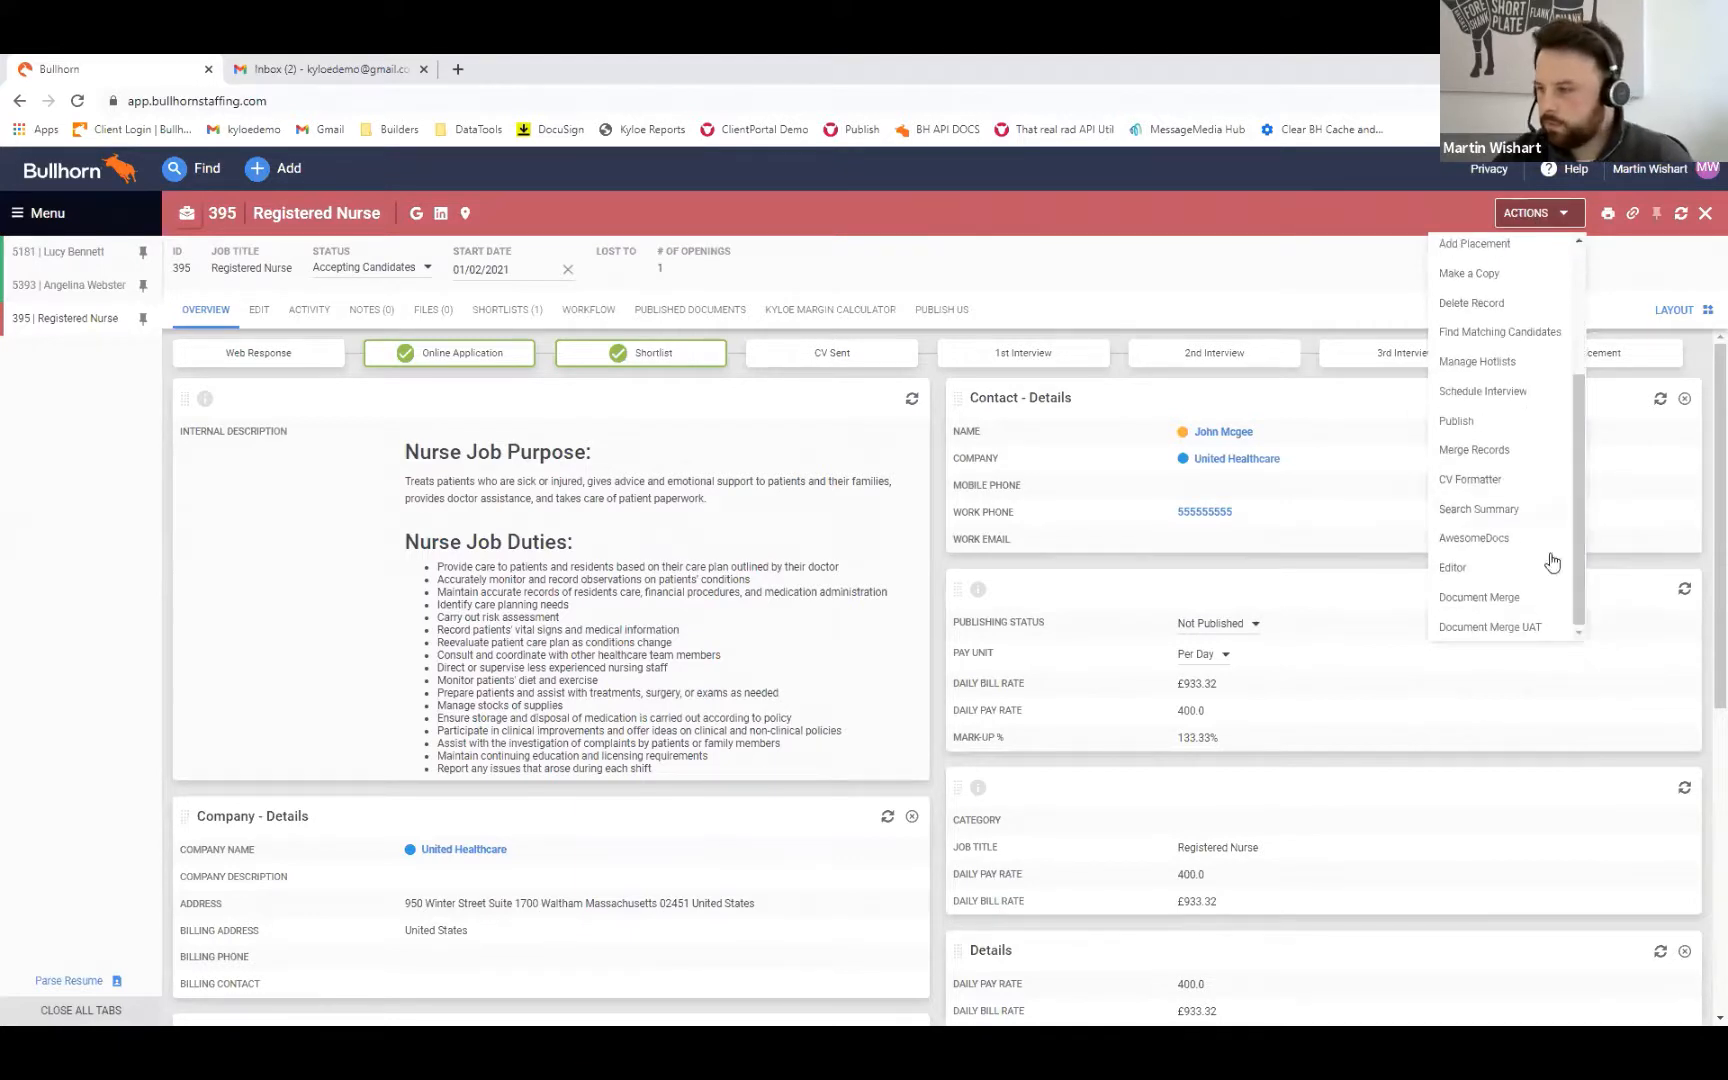
left_click(1508, 602)
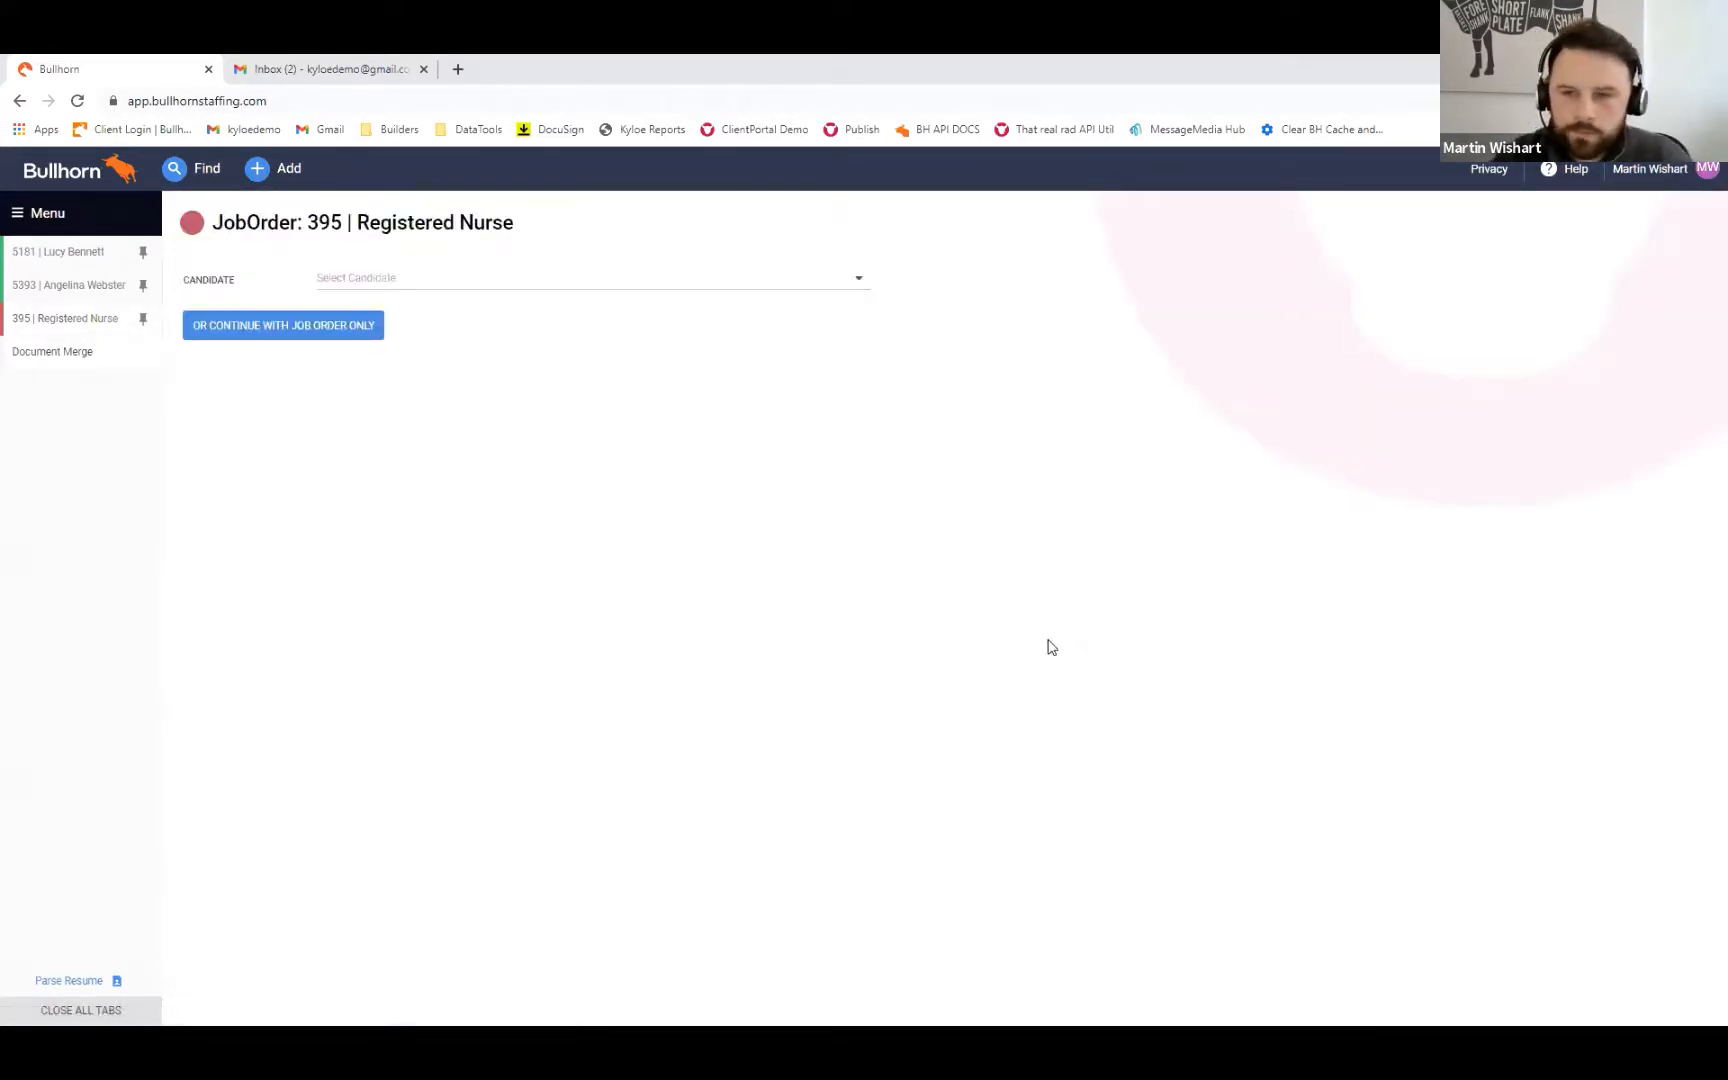
left_click(606, 281)
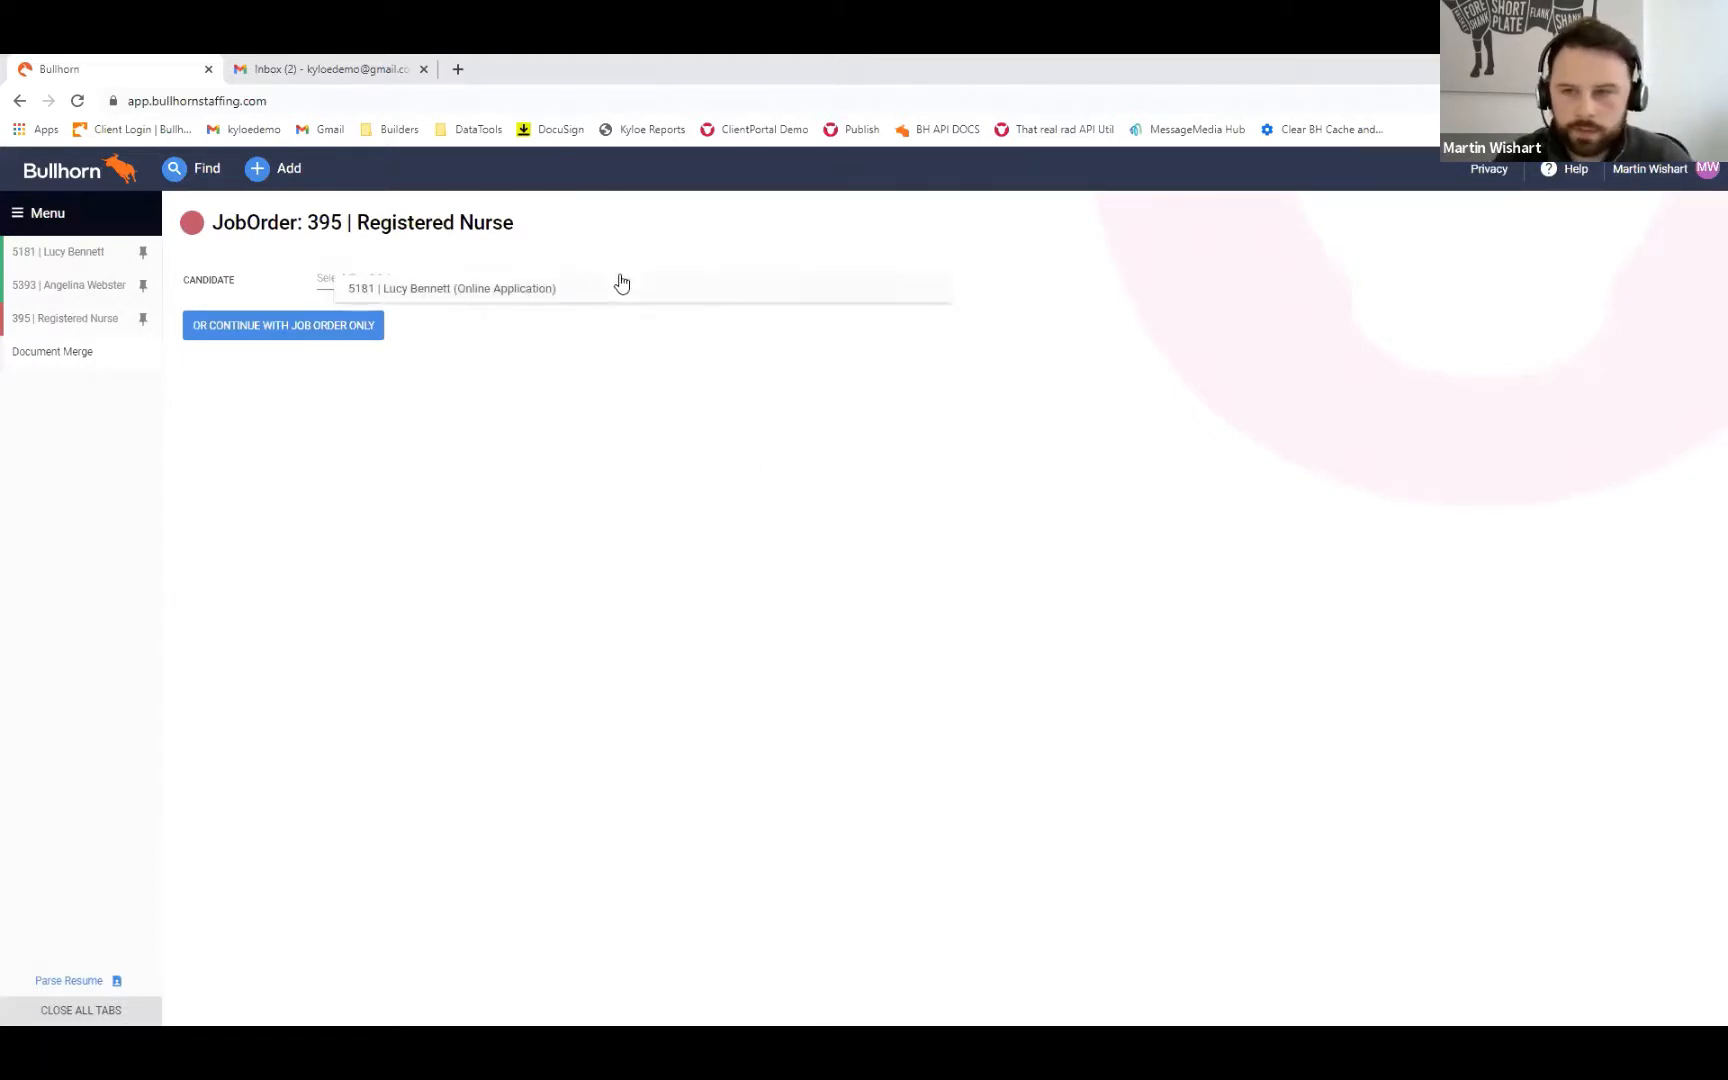
left_click(513, 290)
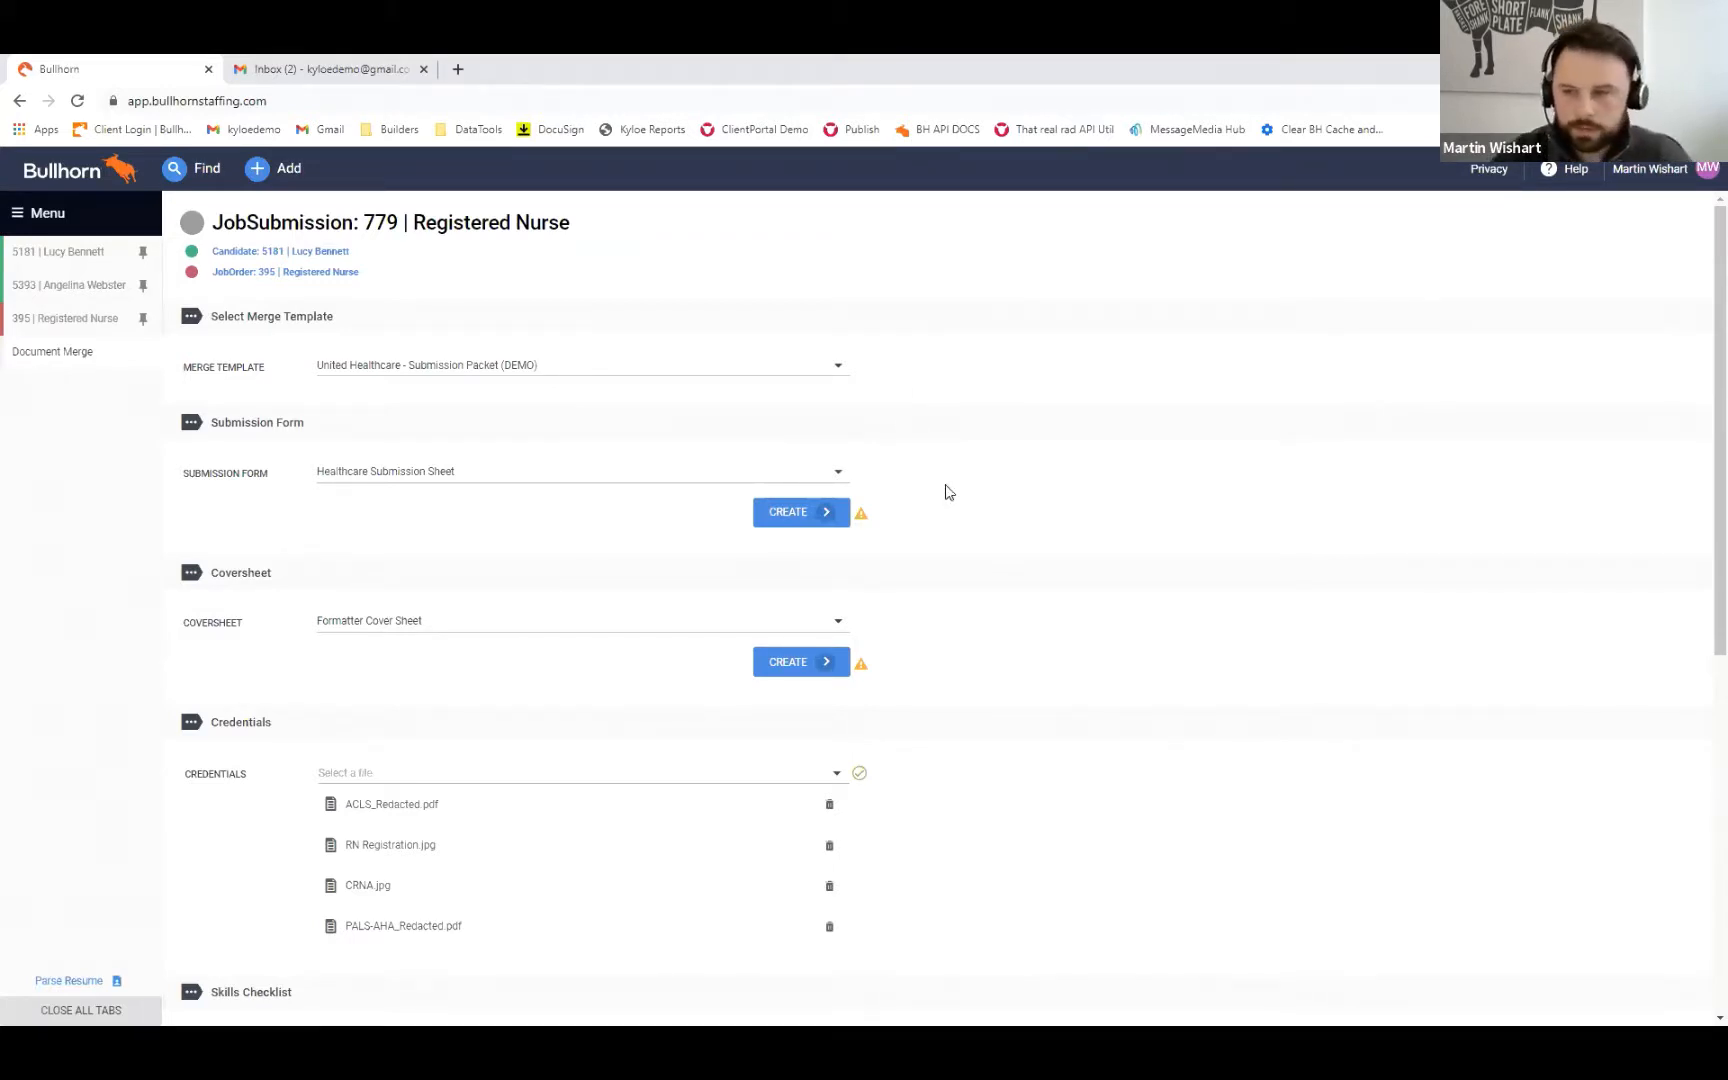
Step: Create the submission form from the Healthcare Submission Sheet template
left_click(818, 512)
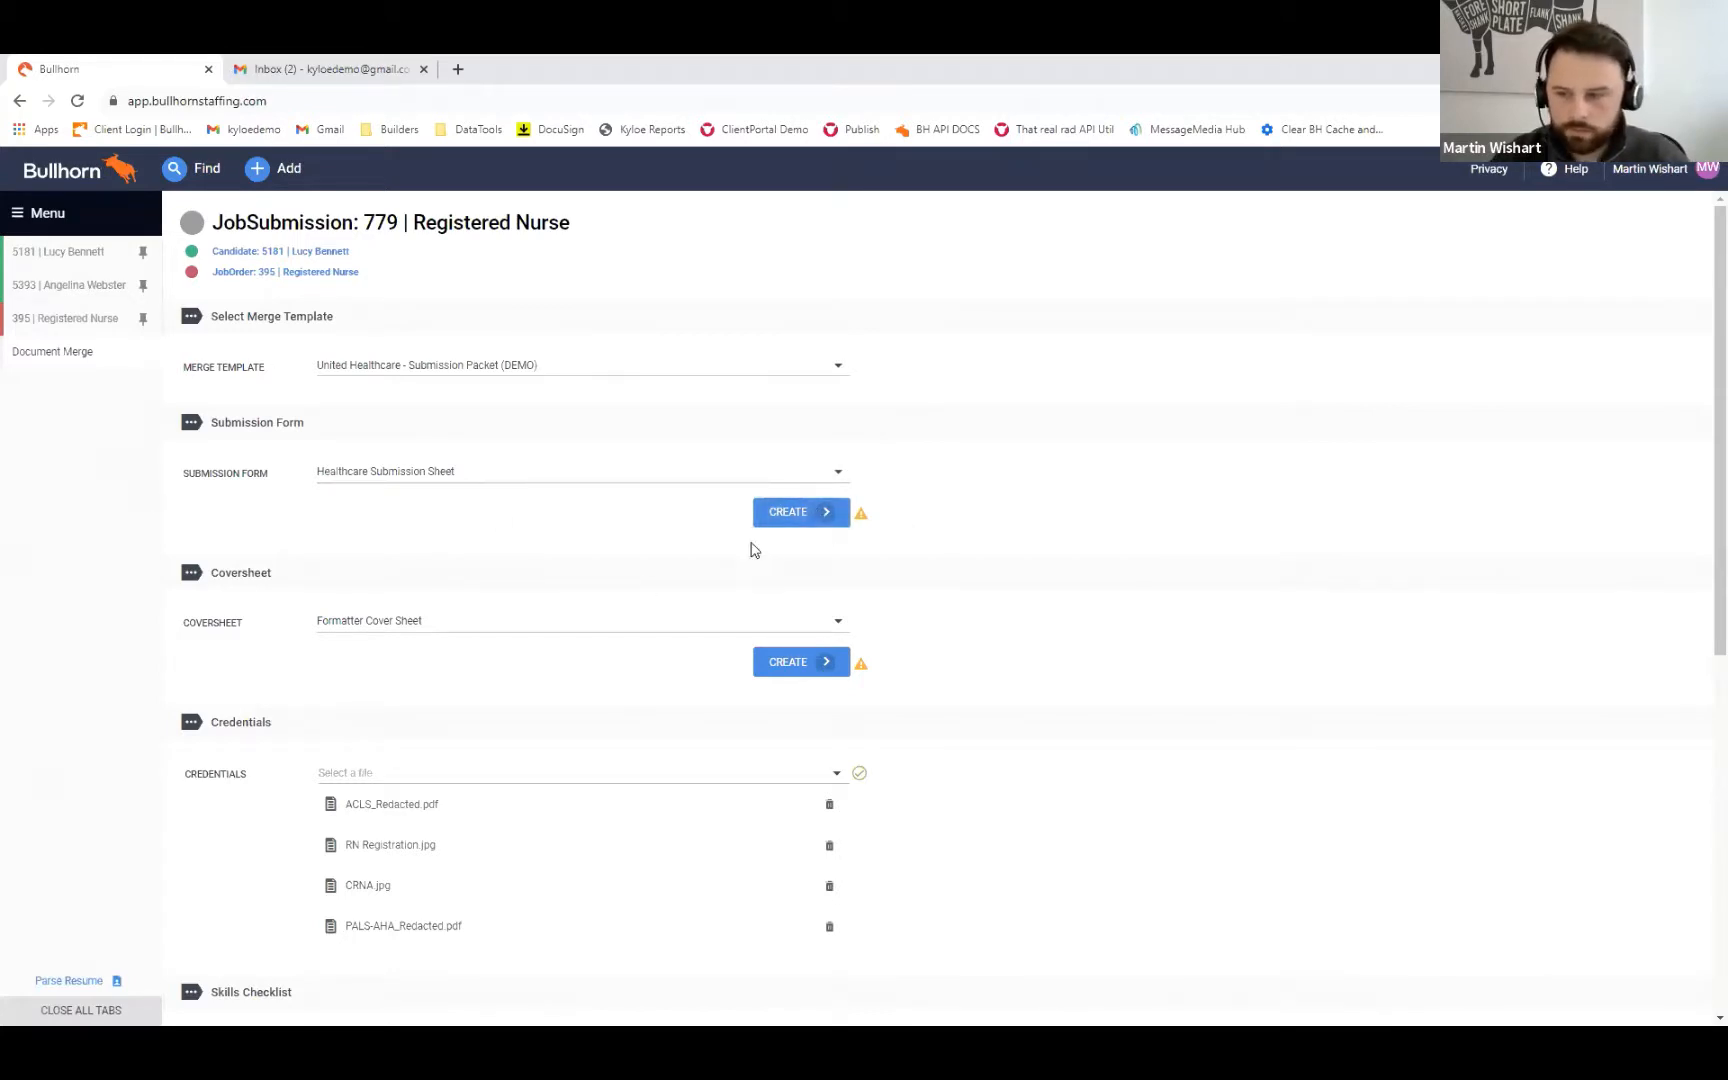
left_click(789, 518)
left_click(789, 518)
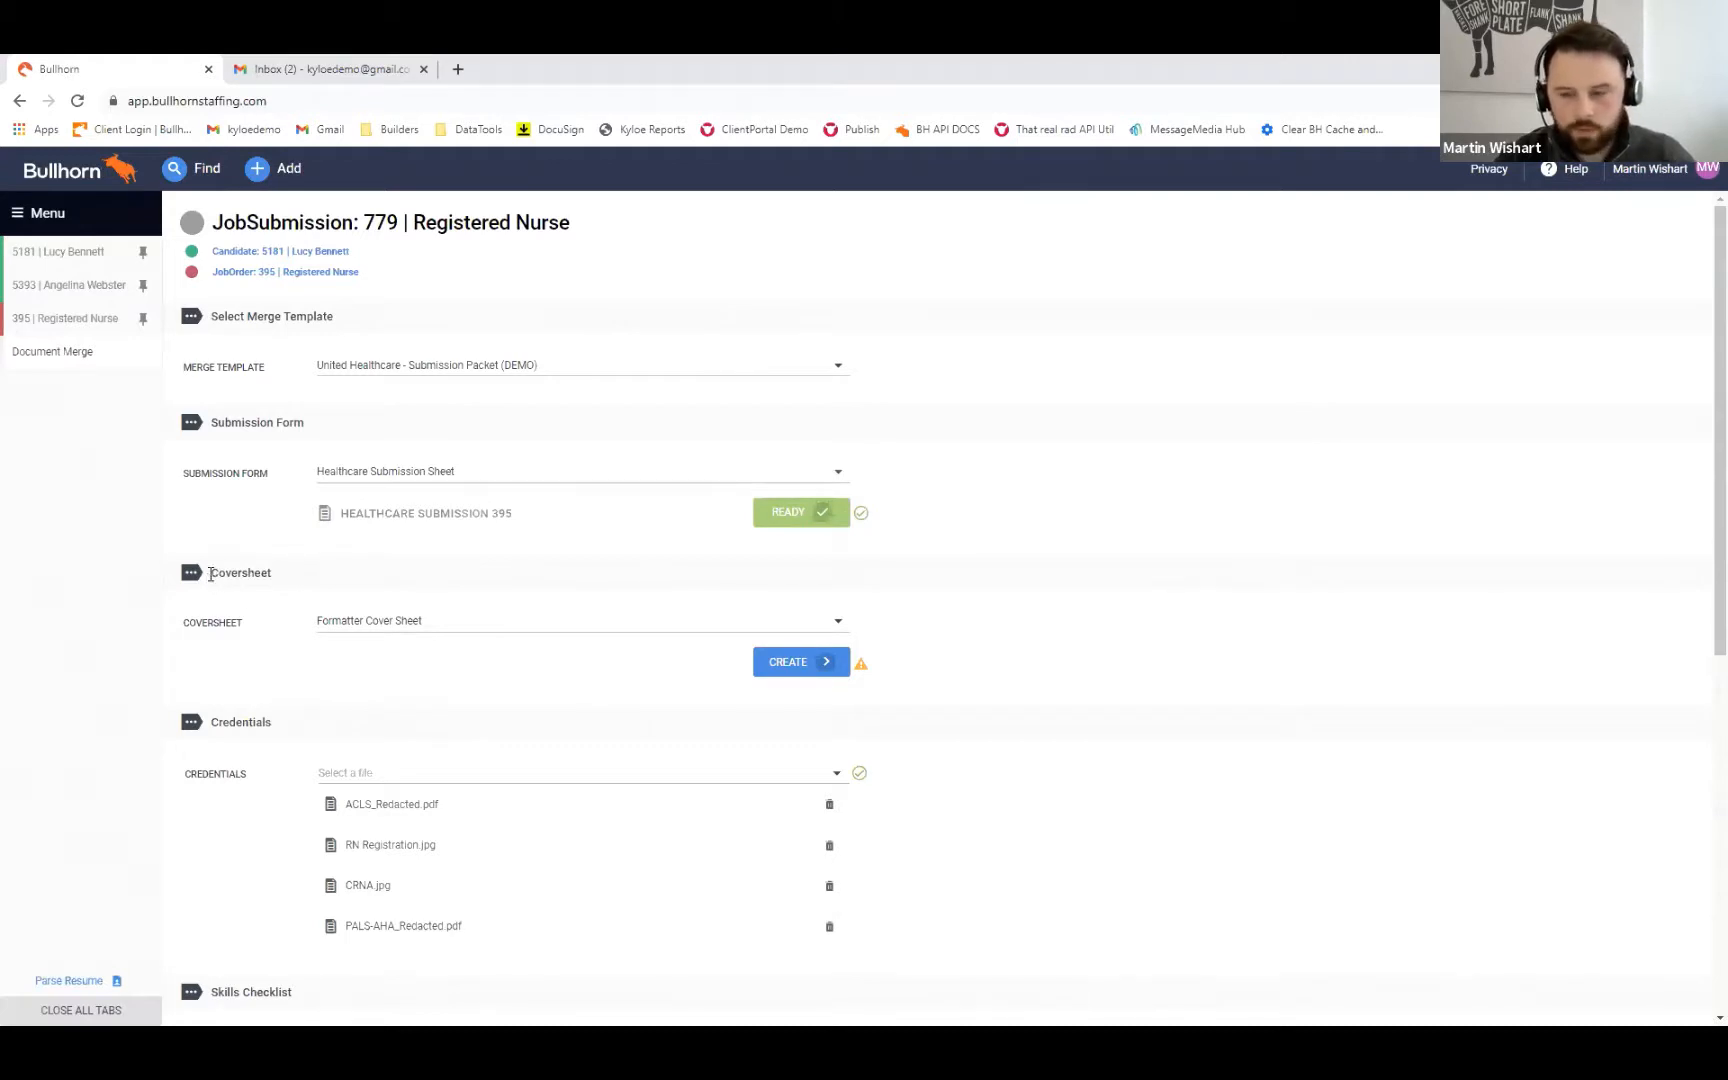
Step: Create the coversheet from the Formatter Cover Sheet template and open the generated document for editing
left_click_drag(207, 570, 301, 578)
left_click(301, 575)
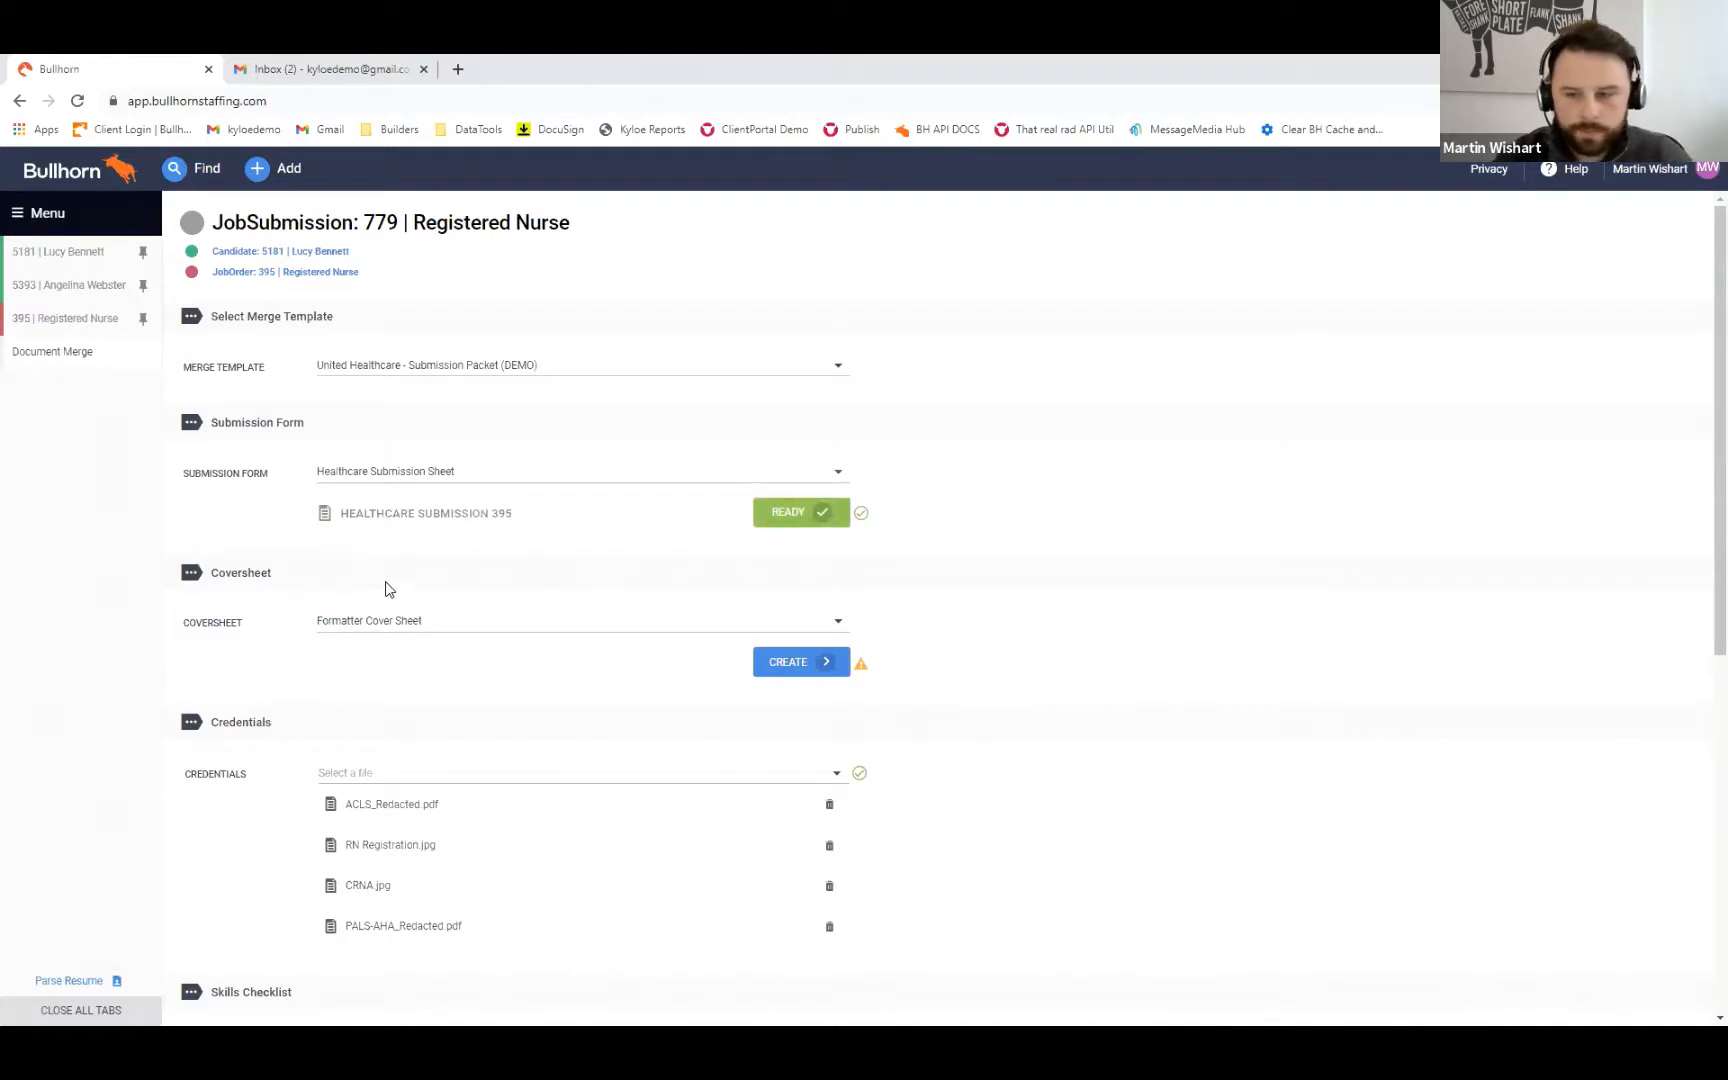
left_click(822, 670)
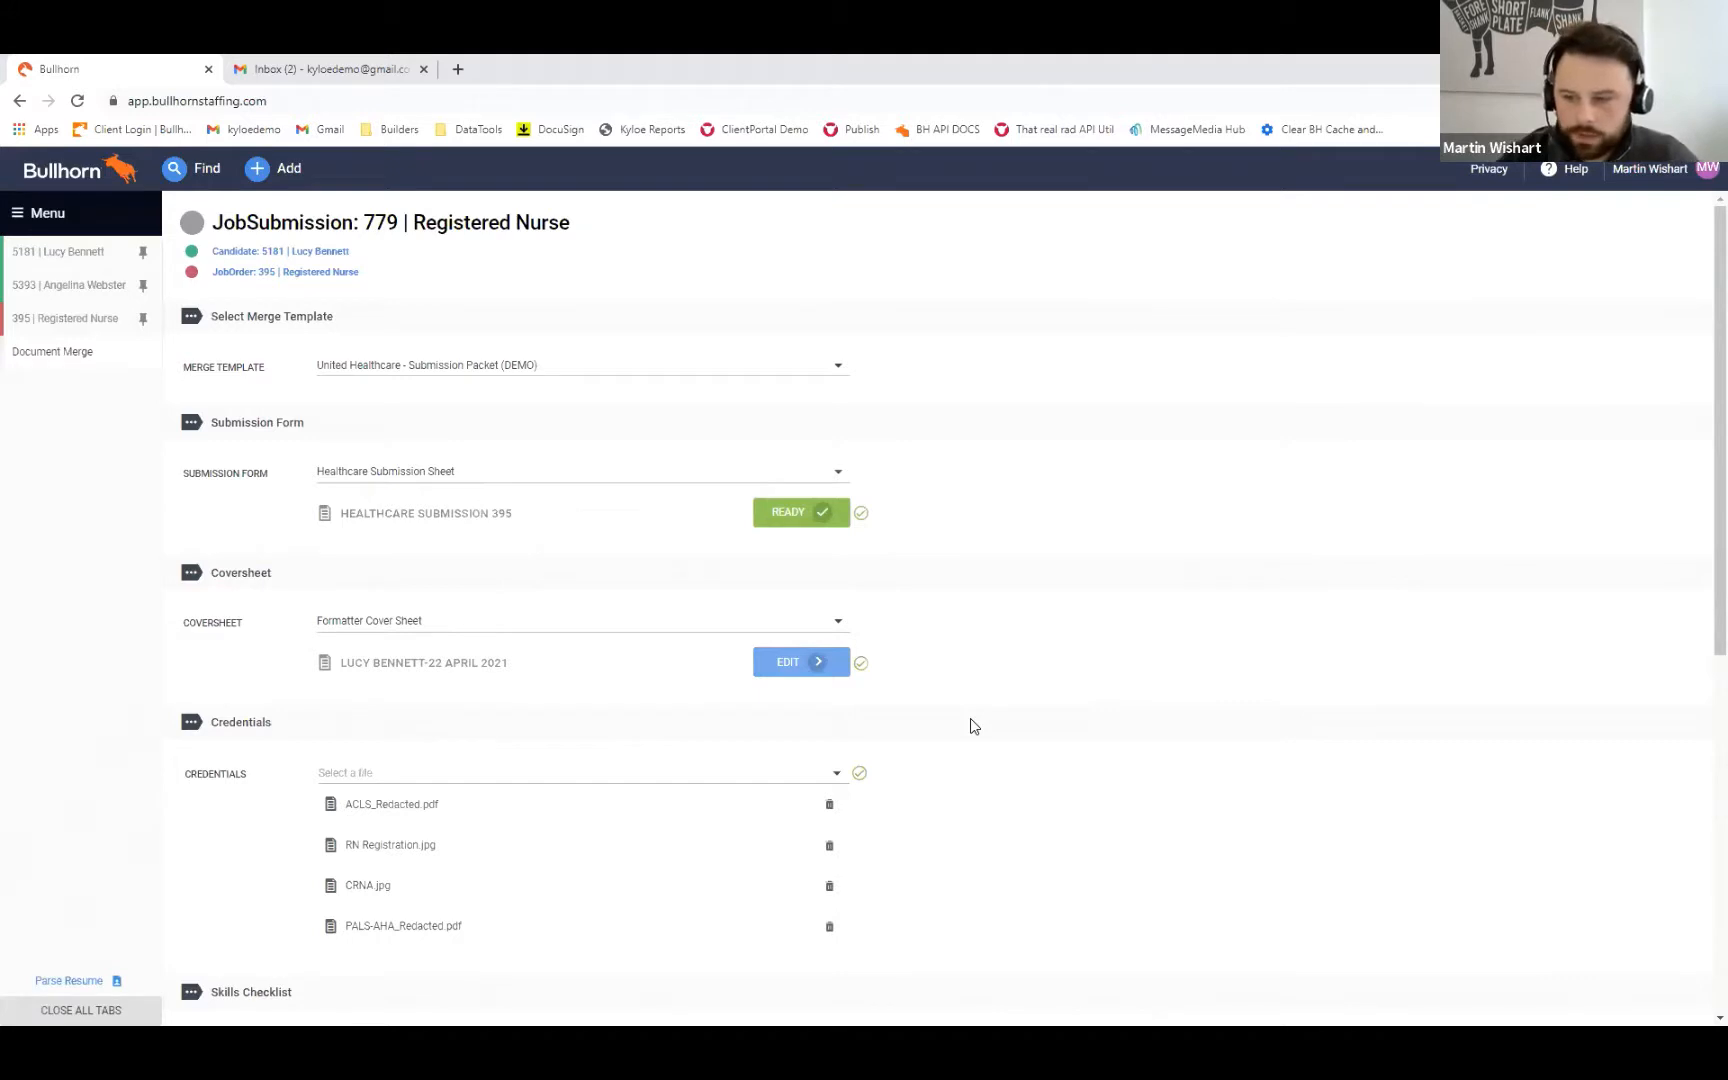
left_click(812, 667)
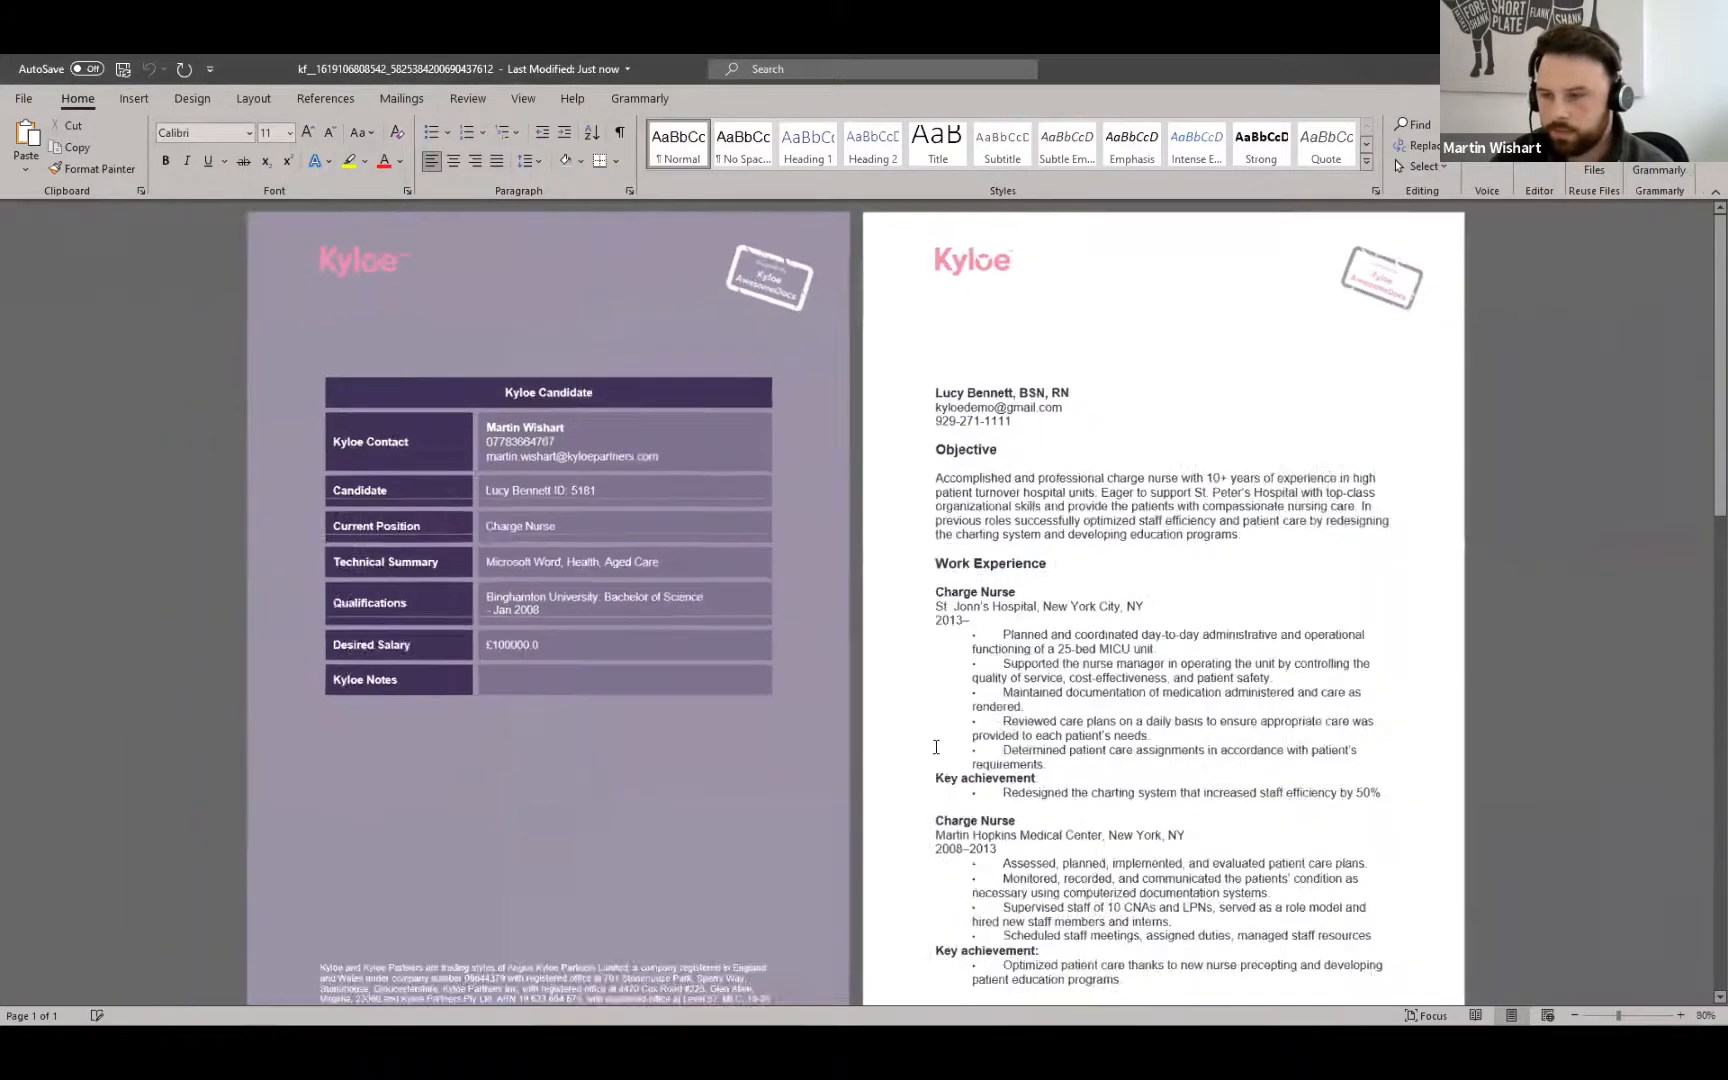
scroll(930, 752, "up", 3)
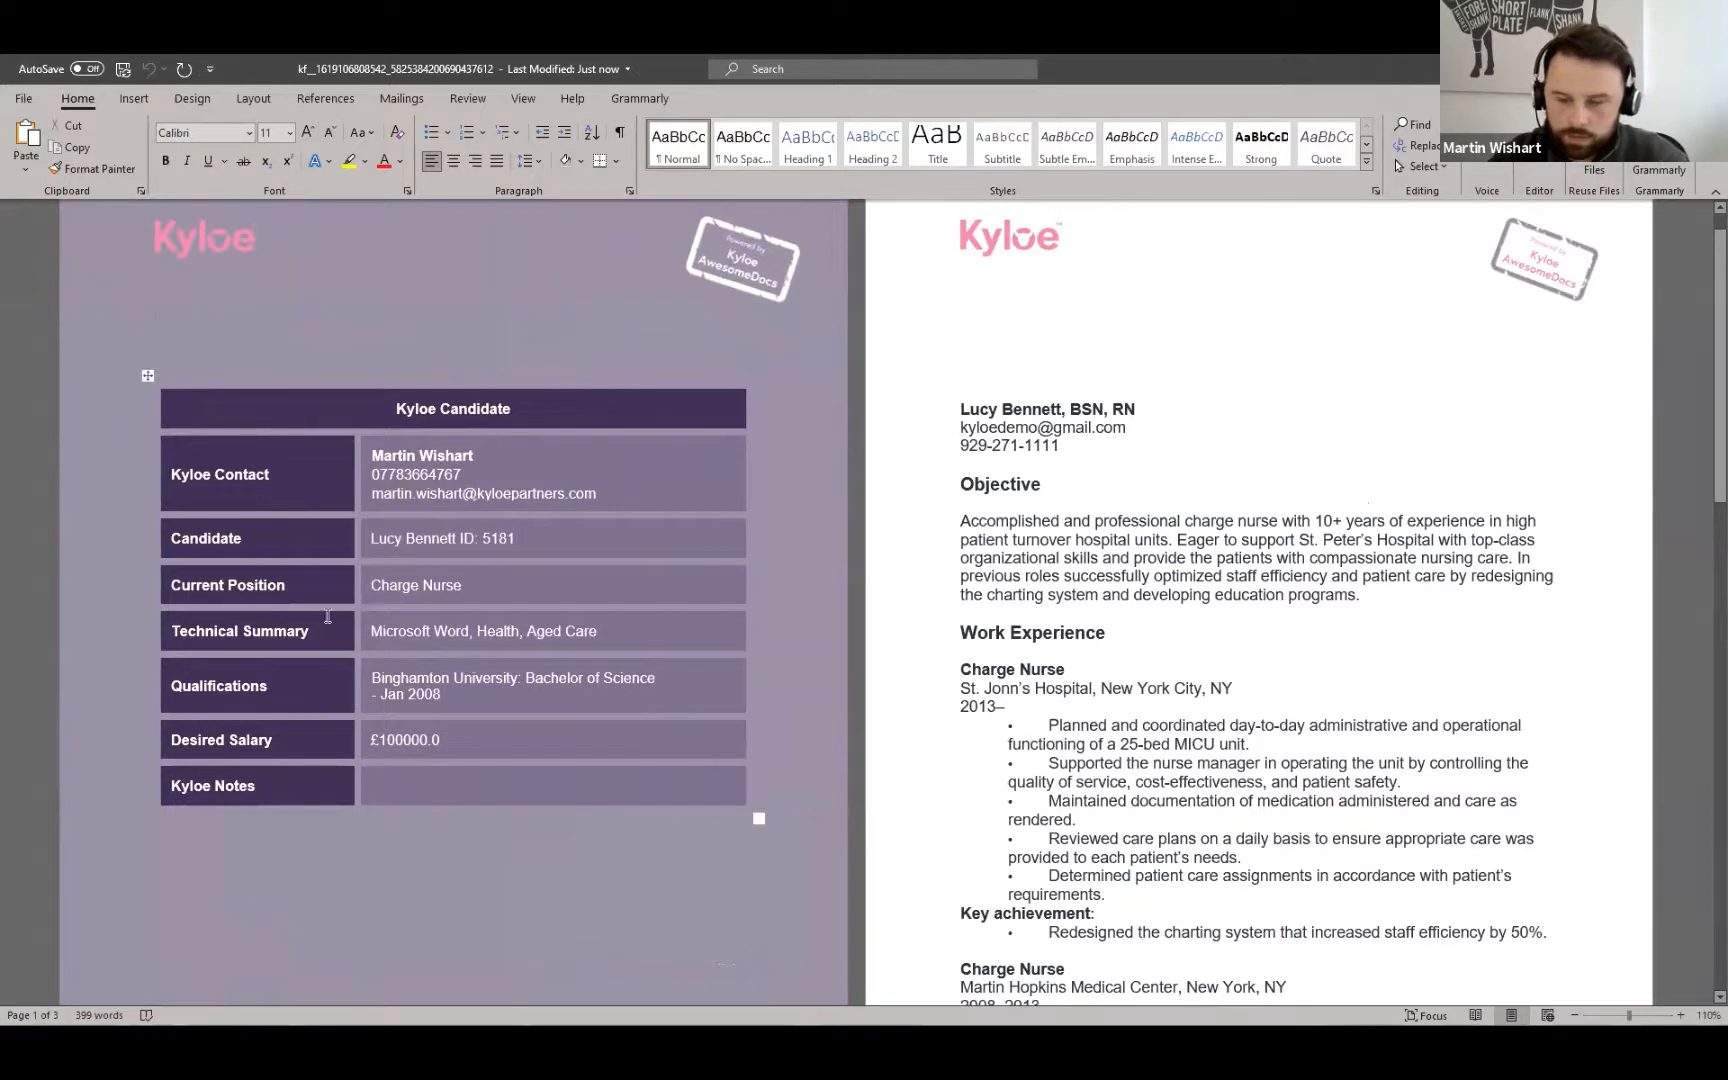
left_click(446, 790)
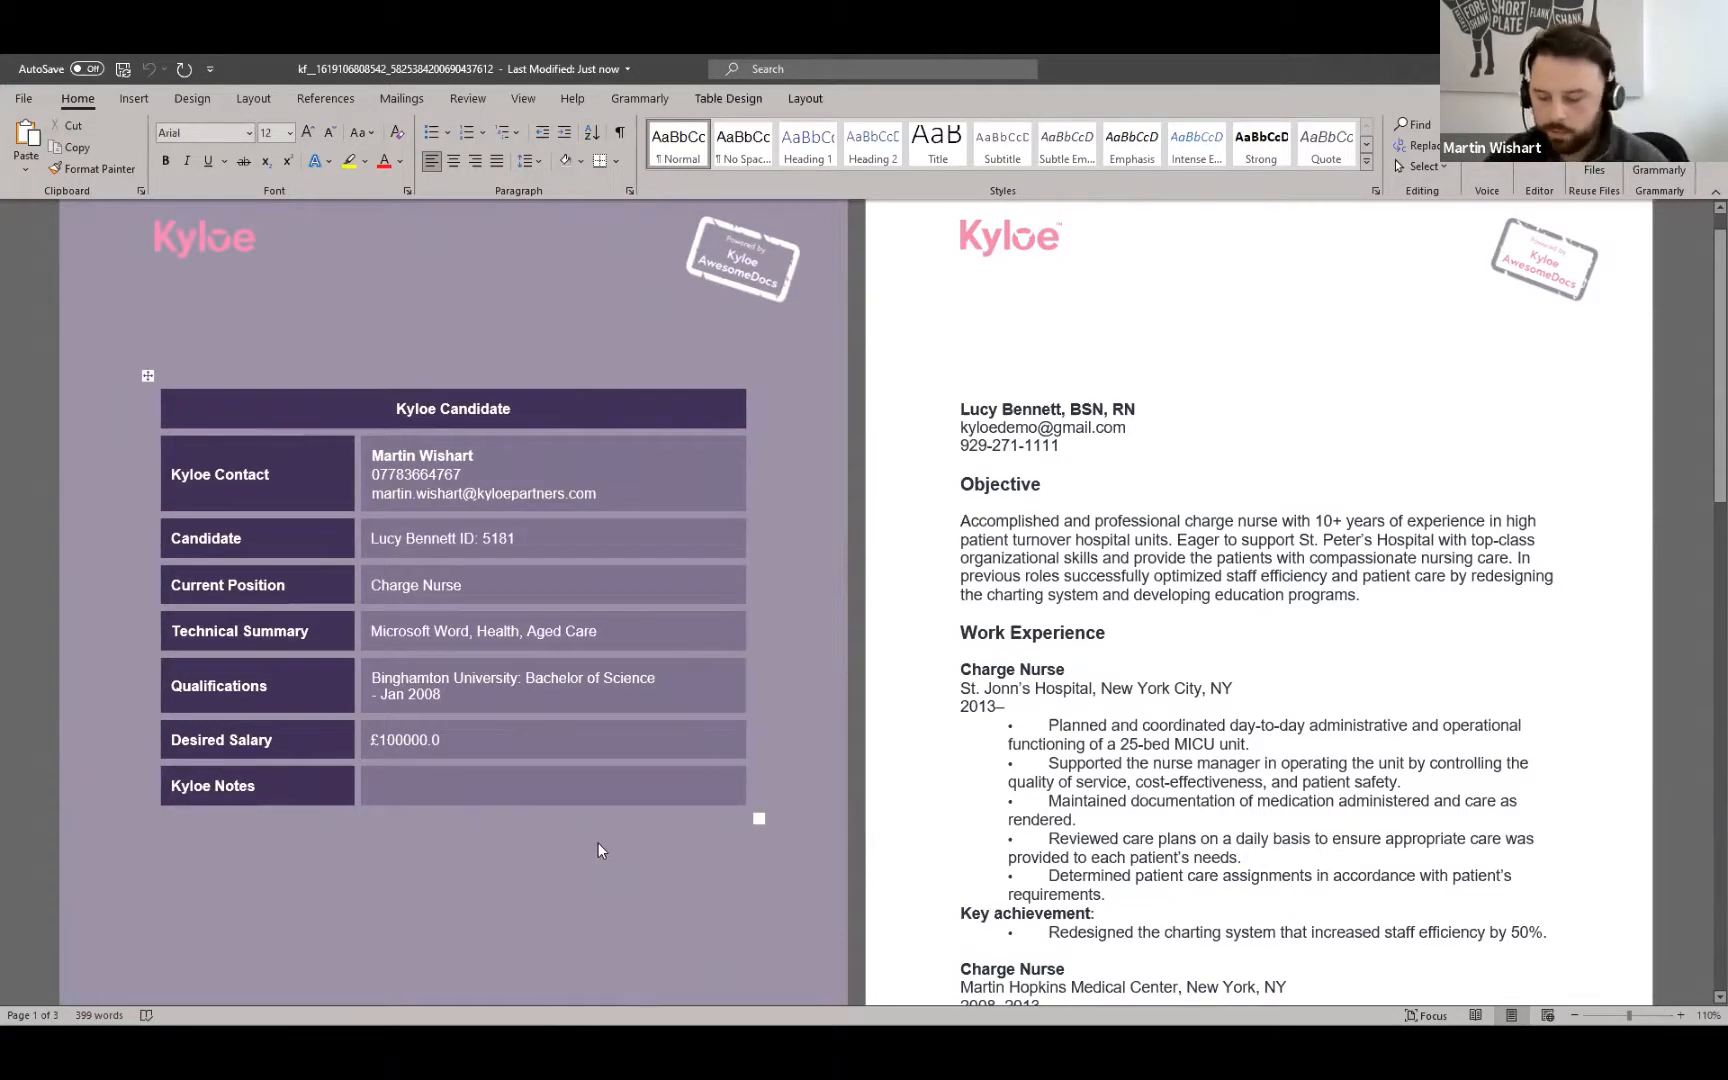
type("None")
key("BackSpace")
key("BackSpace")
key("BackSpace")
key("BackSpace")
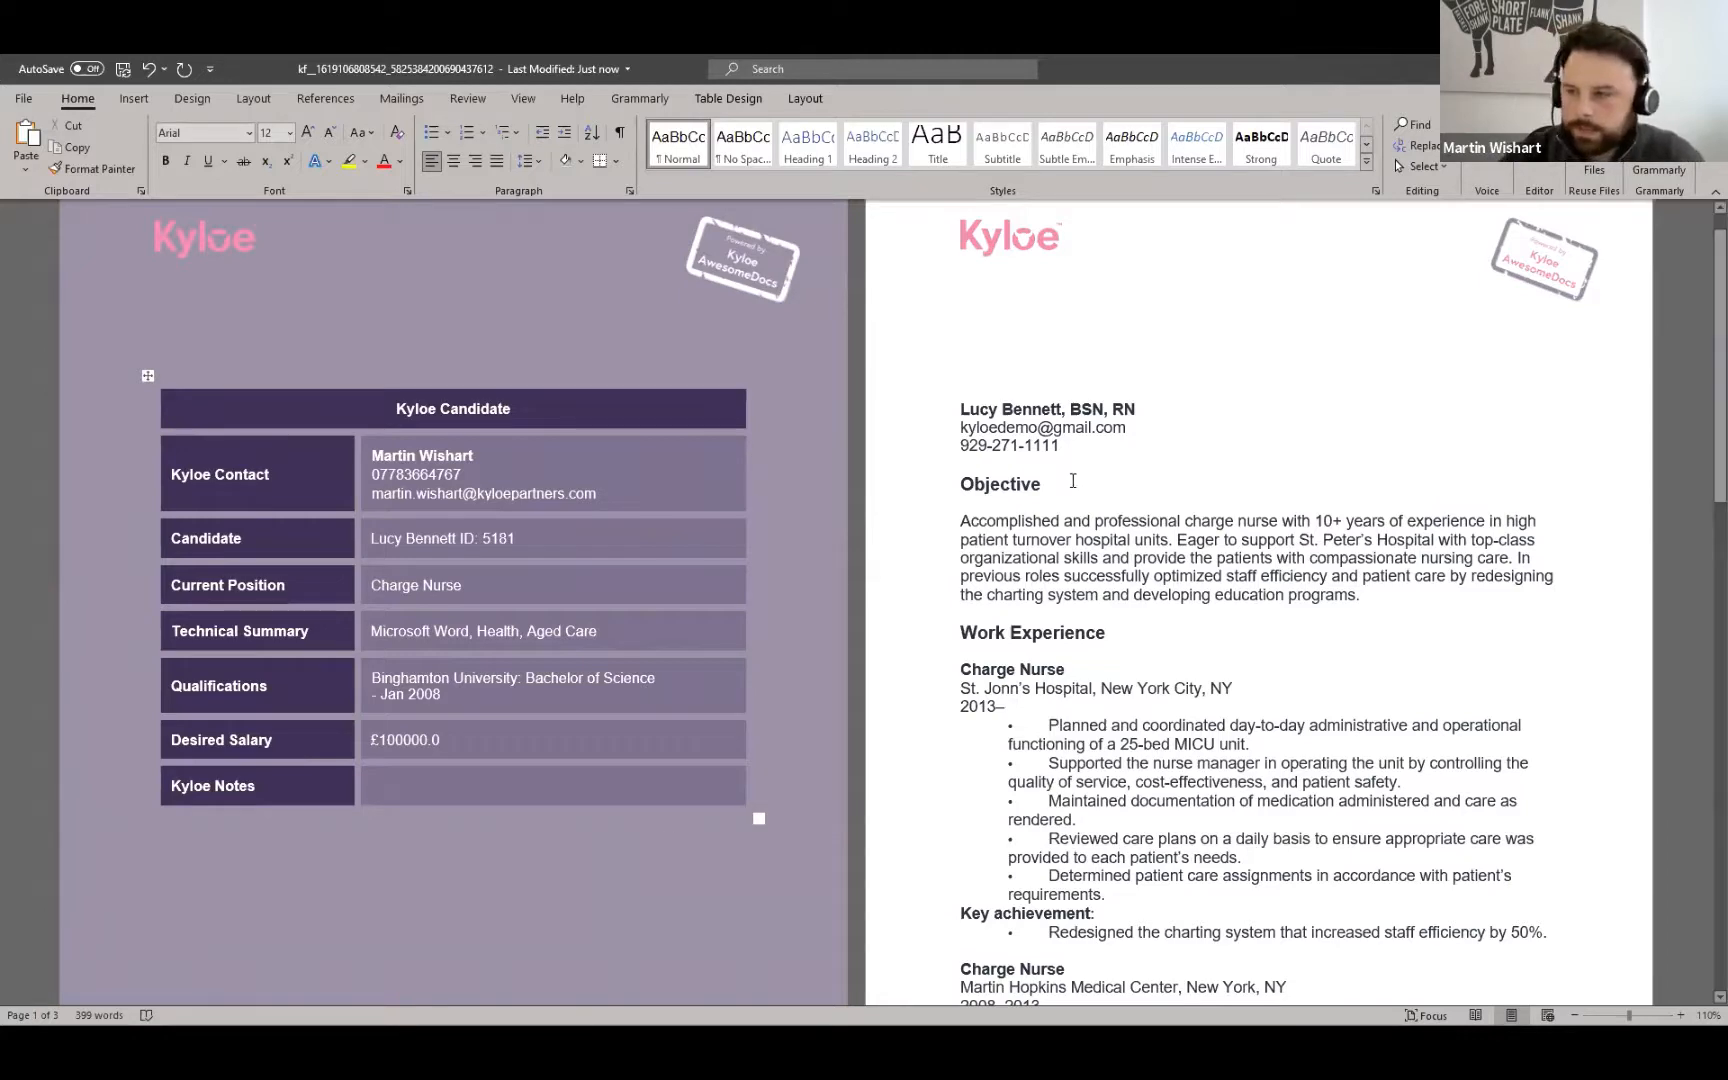
Step: Delete the candidate's name and contact details above the resume's Objective heading, then save and close the document
left_click_drag(1078, 458, 951, 285)
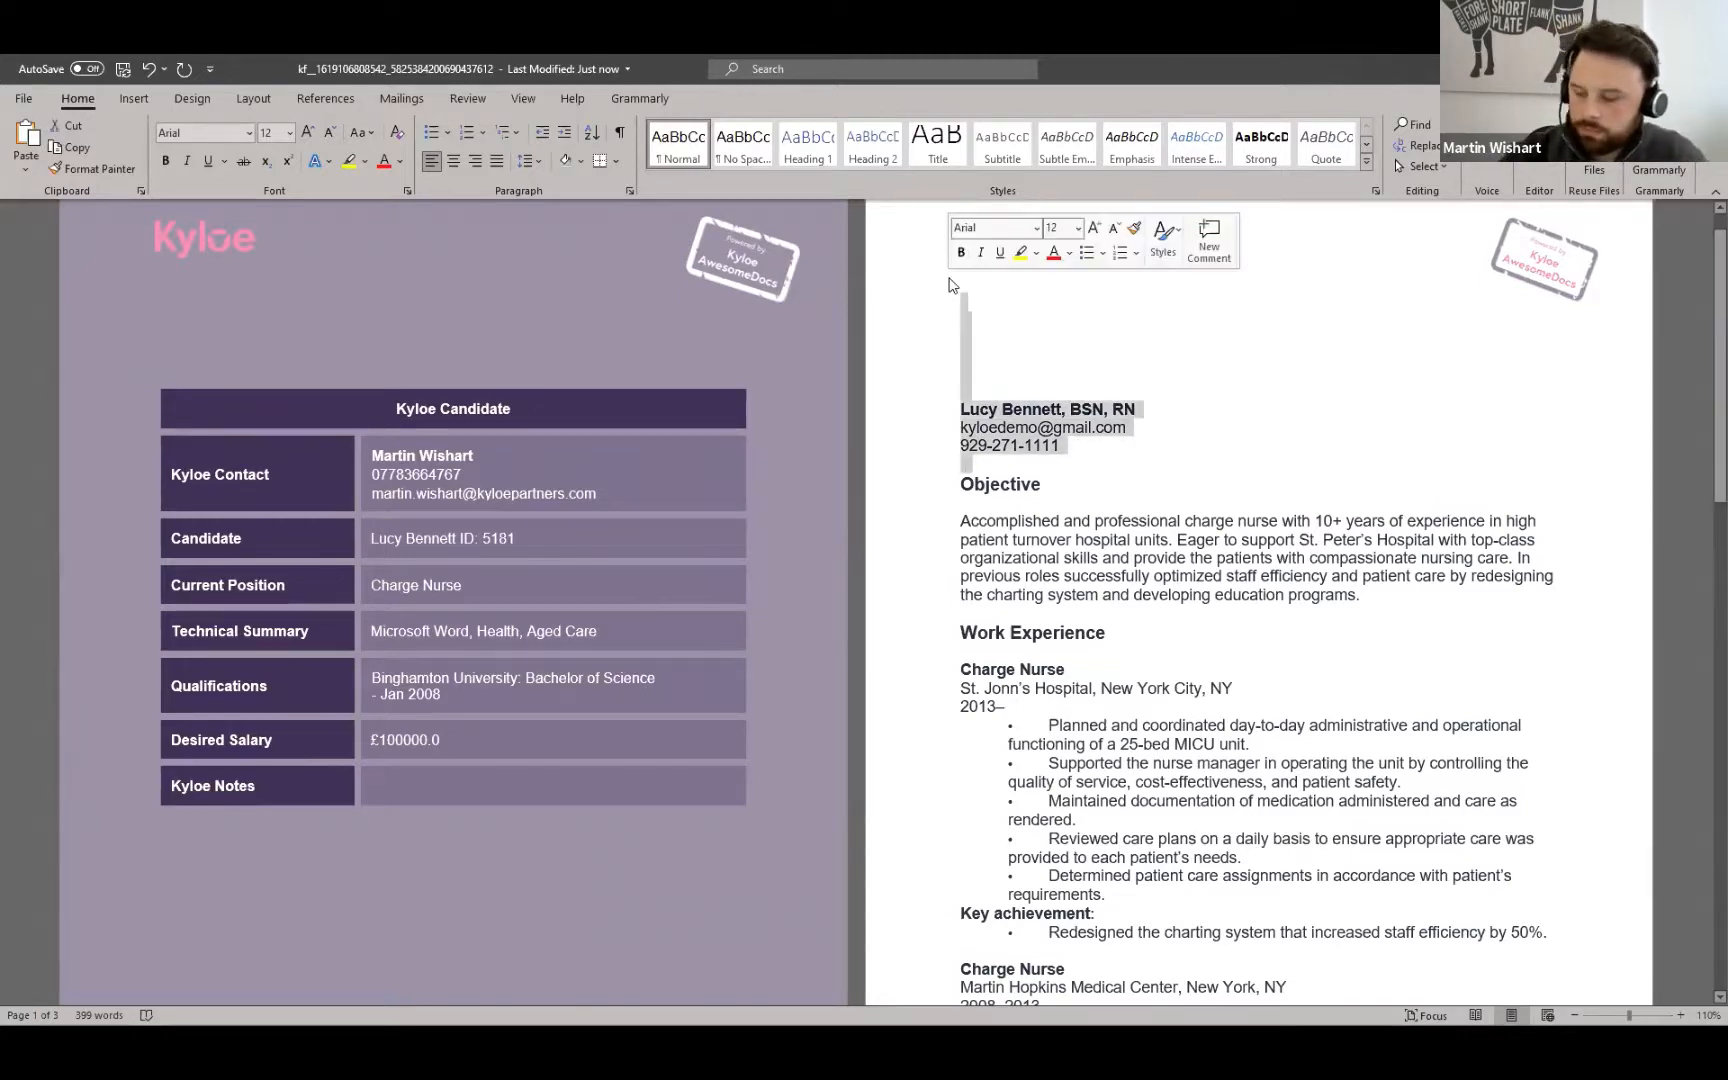
key("Delete")
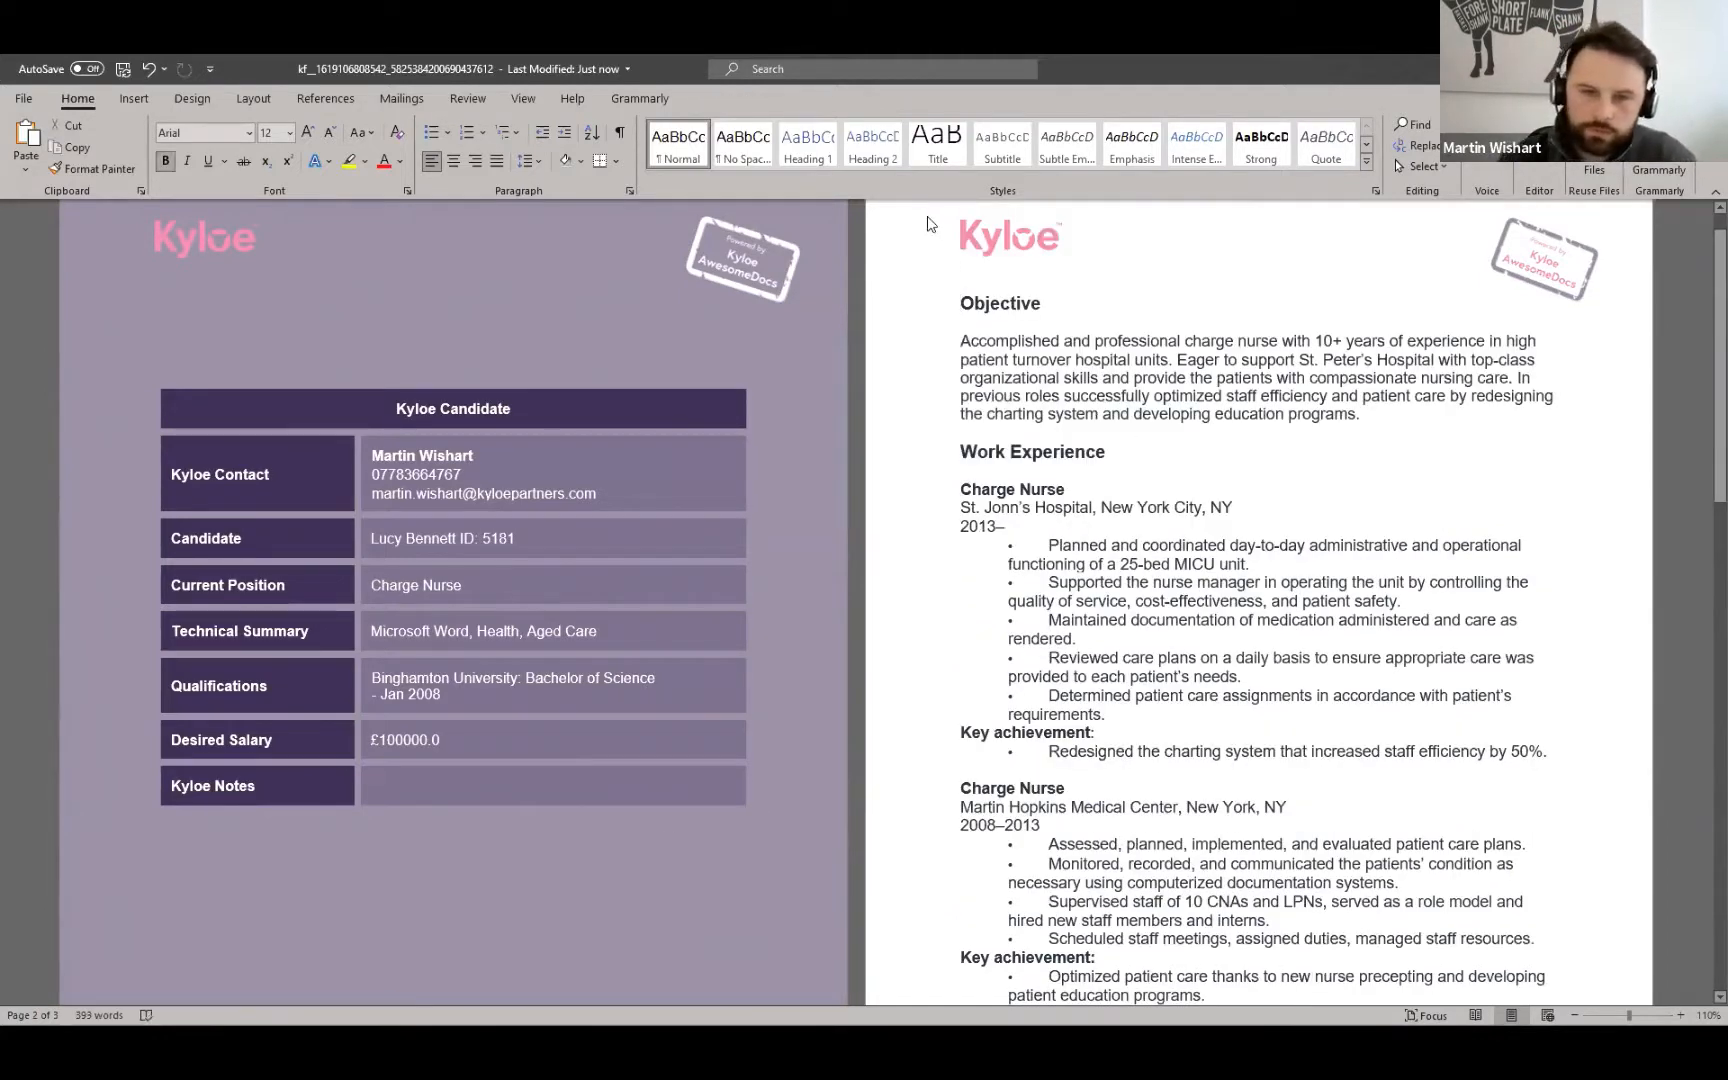
left_click(121, 71)
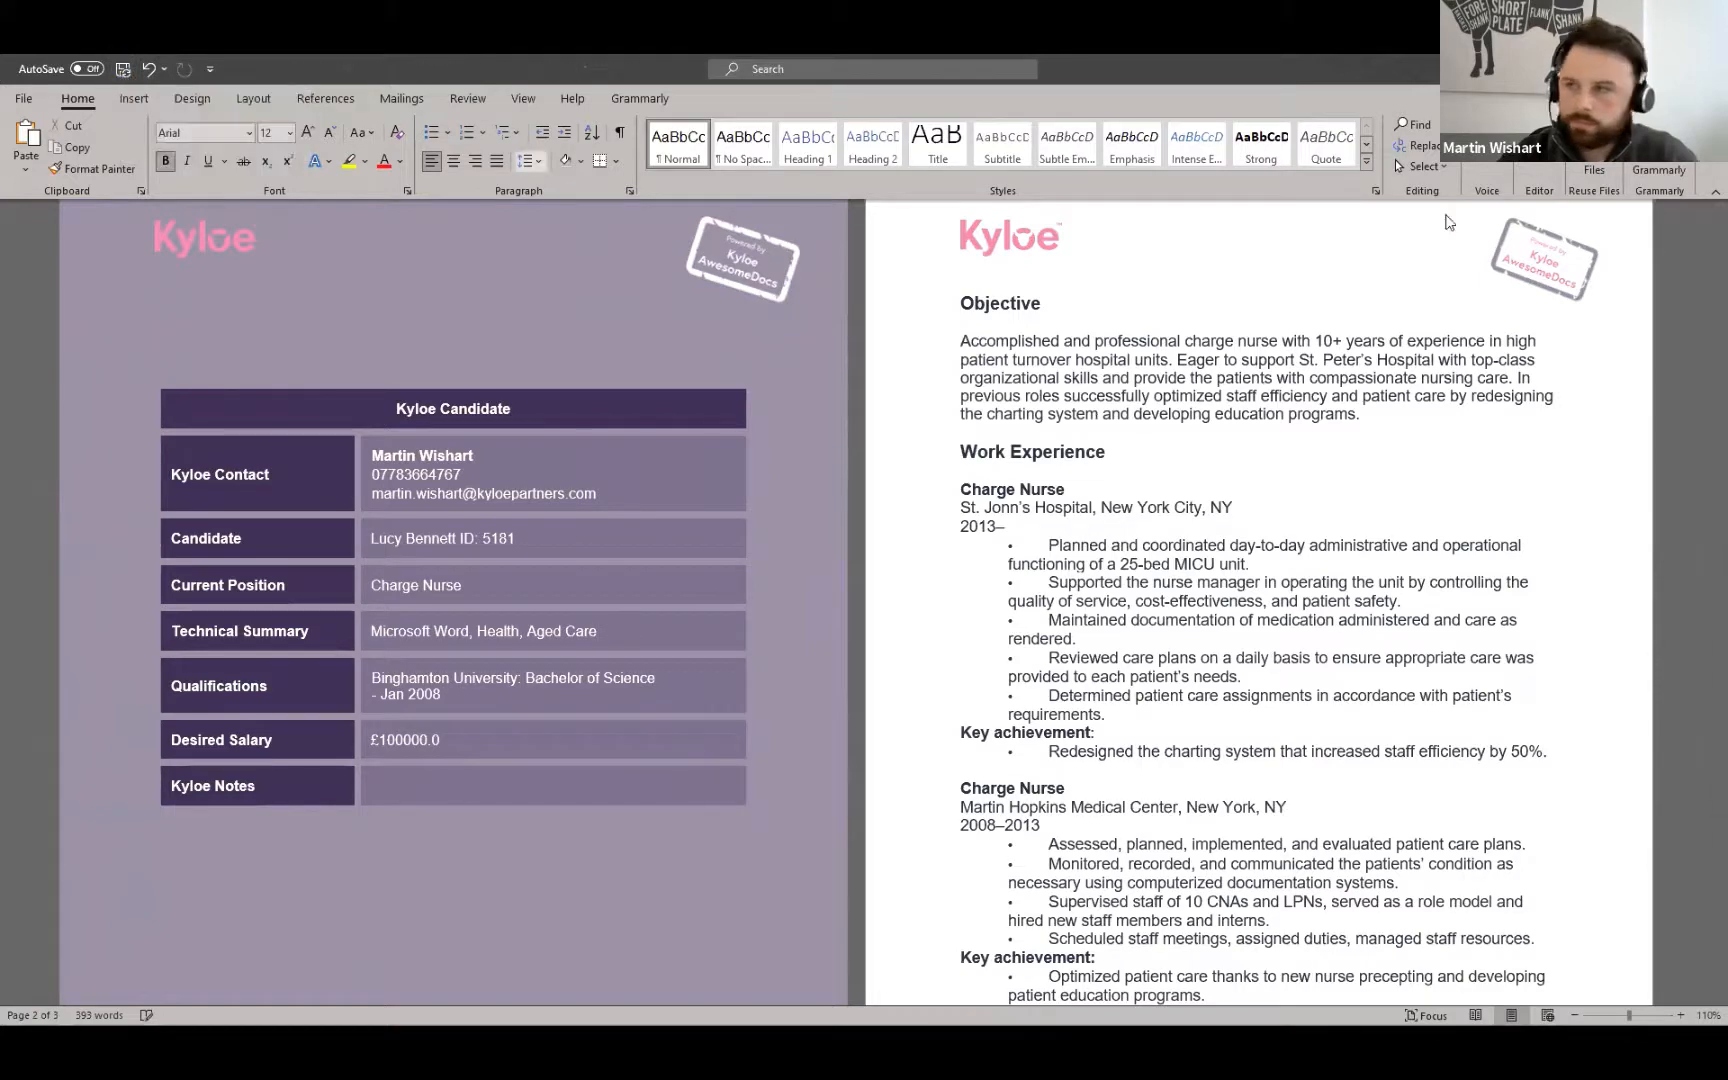
left_click(1706, 69)
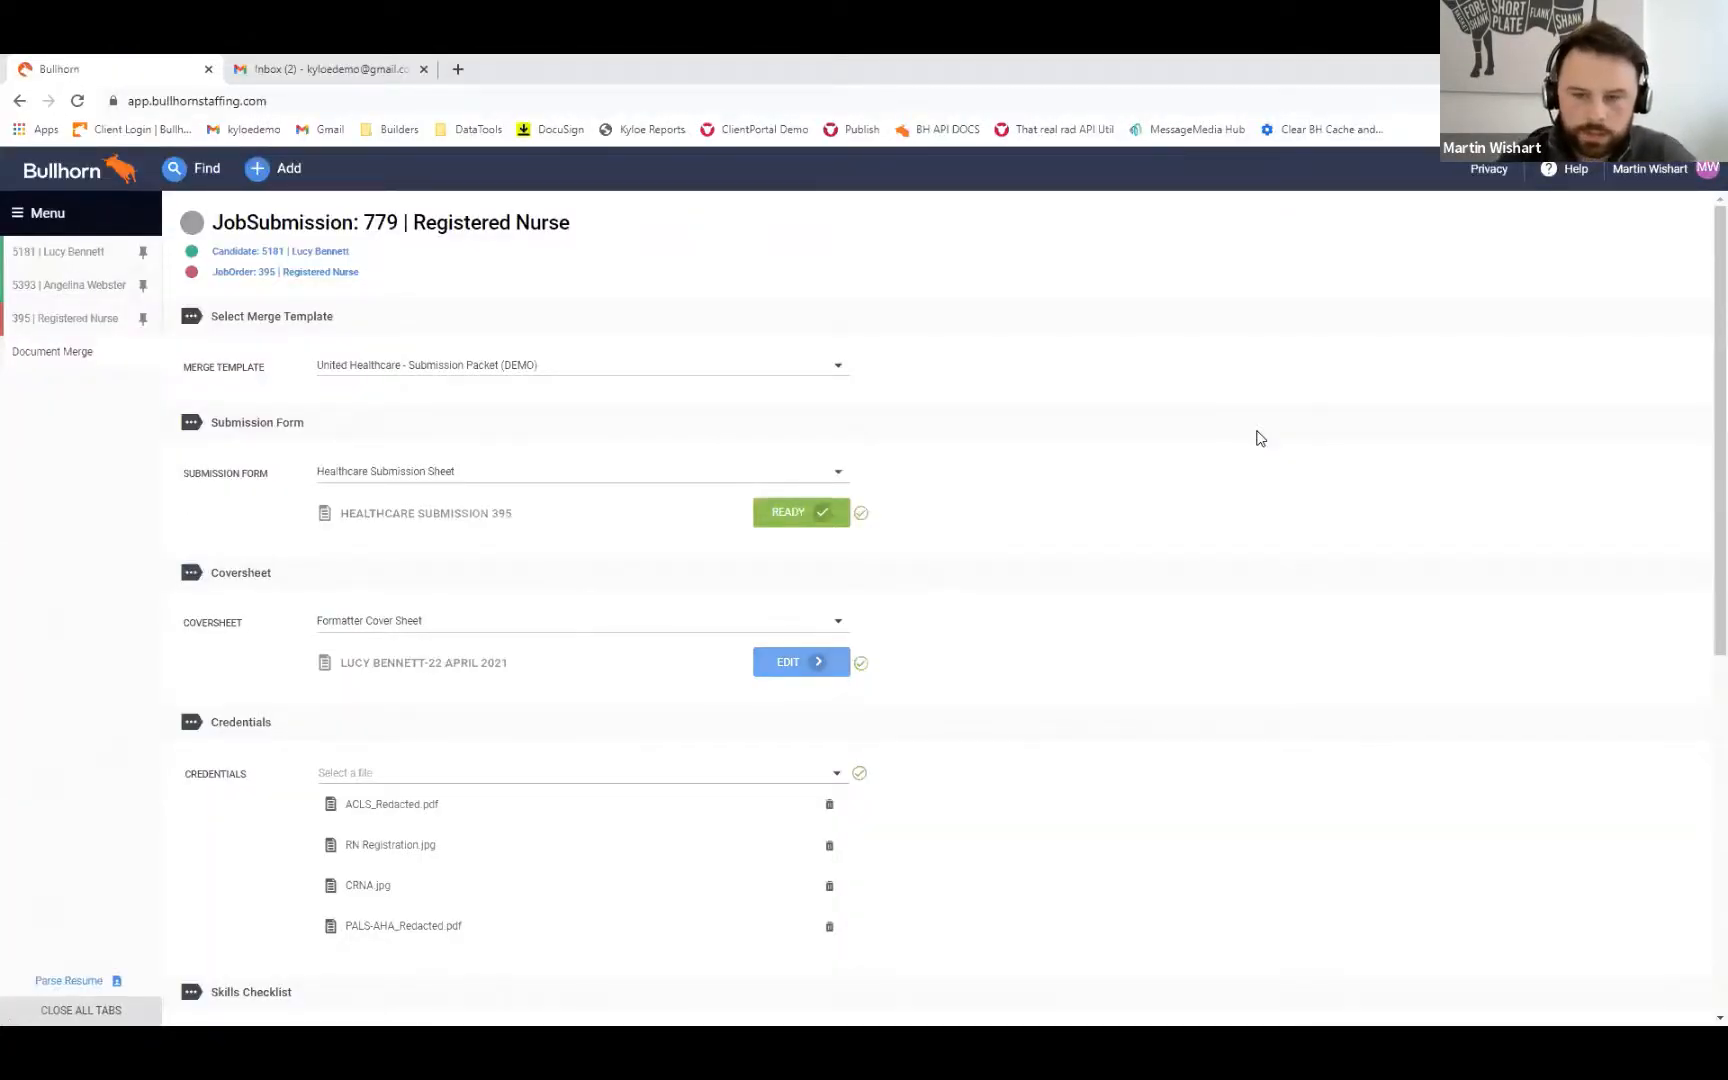
Step: Check the credential files on the candidate's record and return to the Document Merge form
scroll(1165, 521, "down", 3)
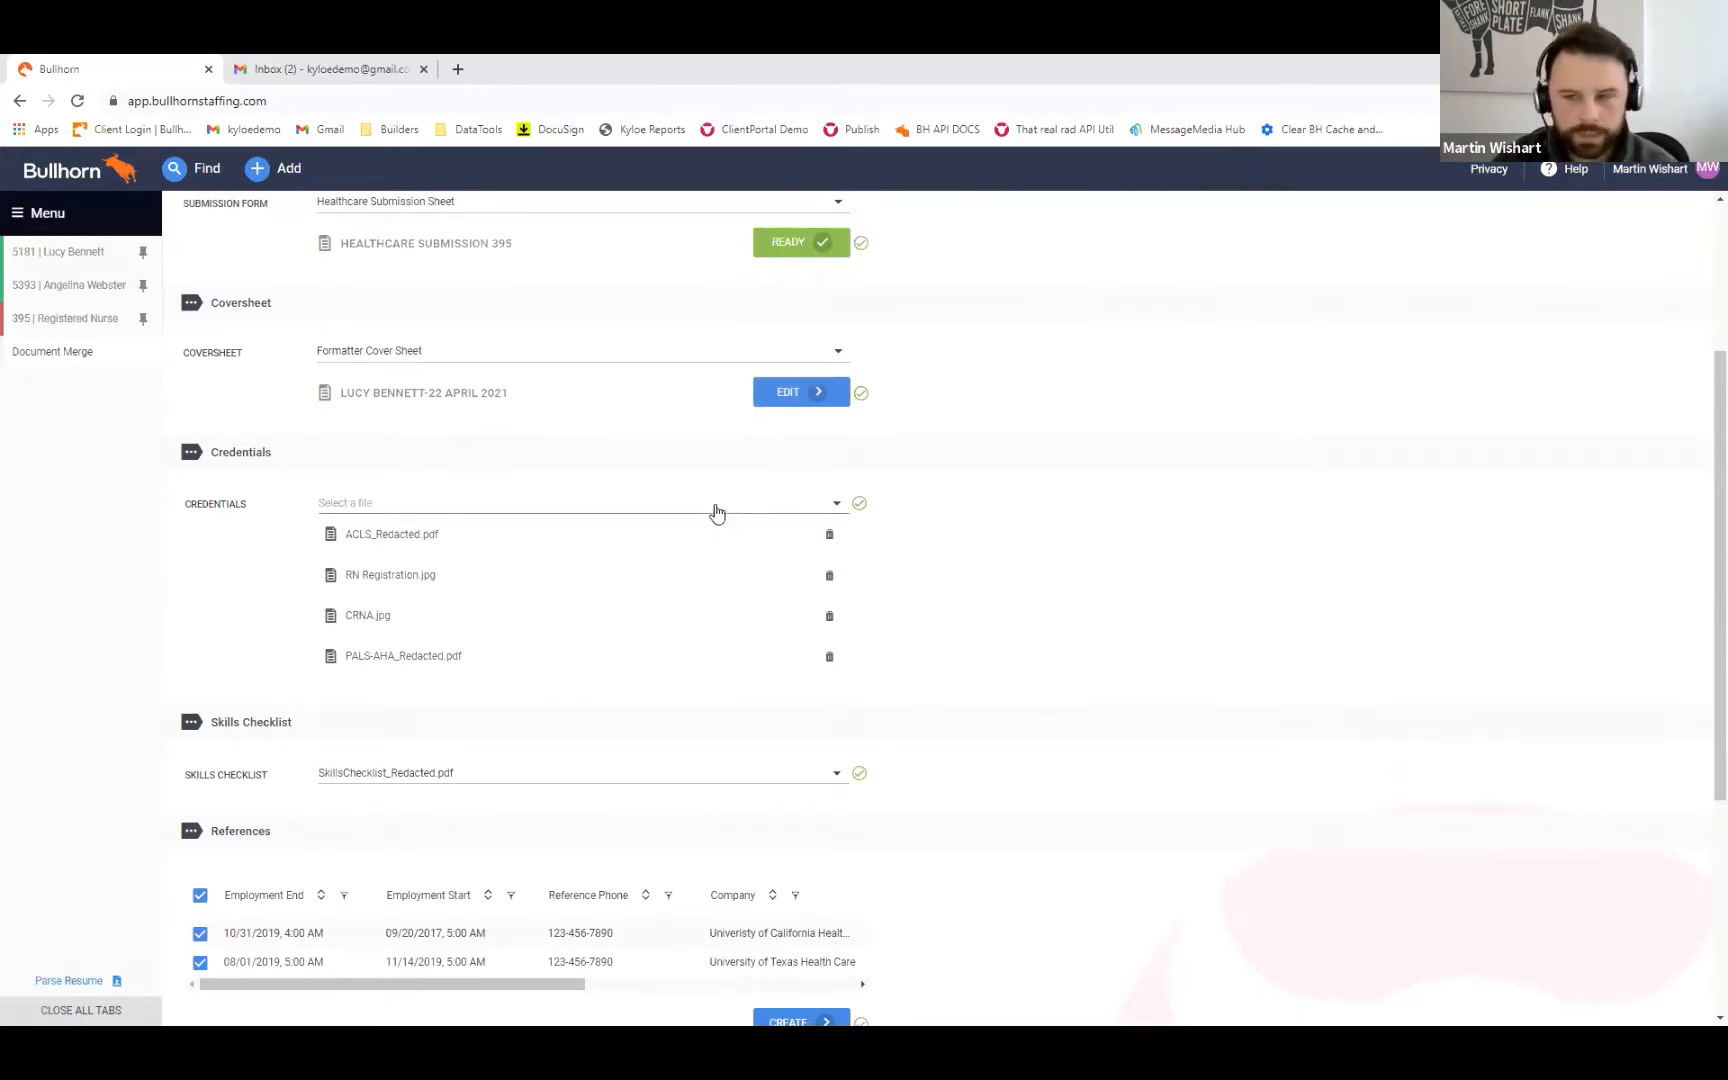
left_click(60, 251)
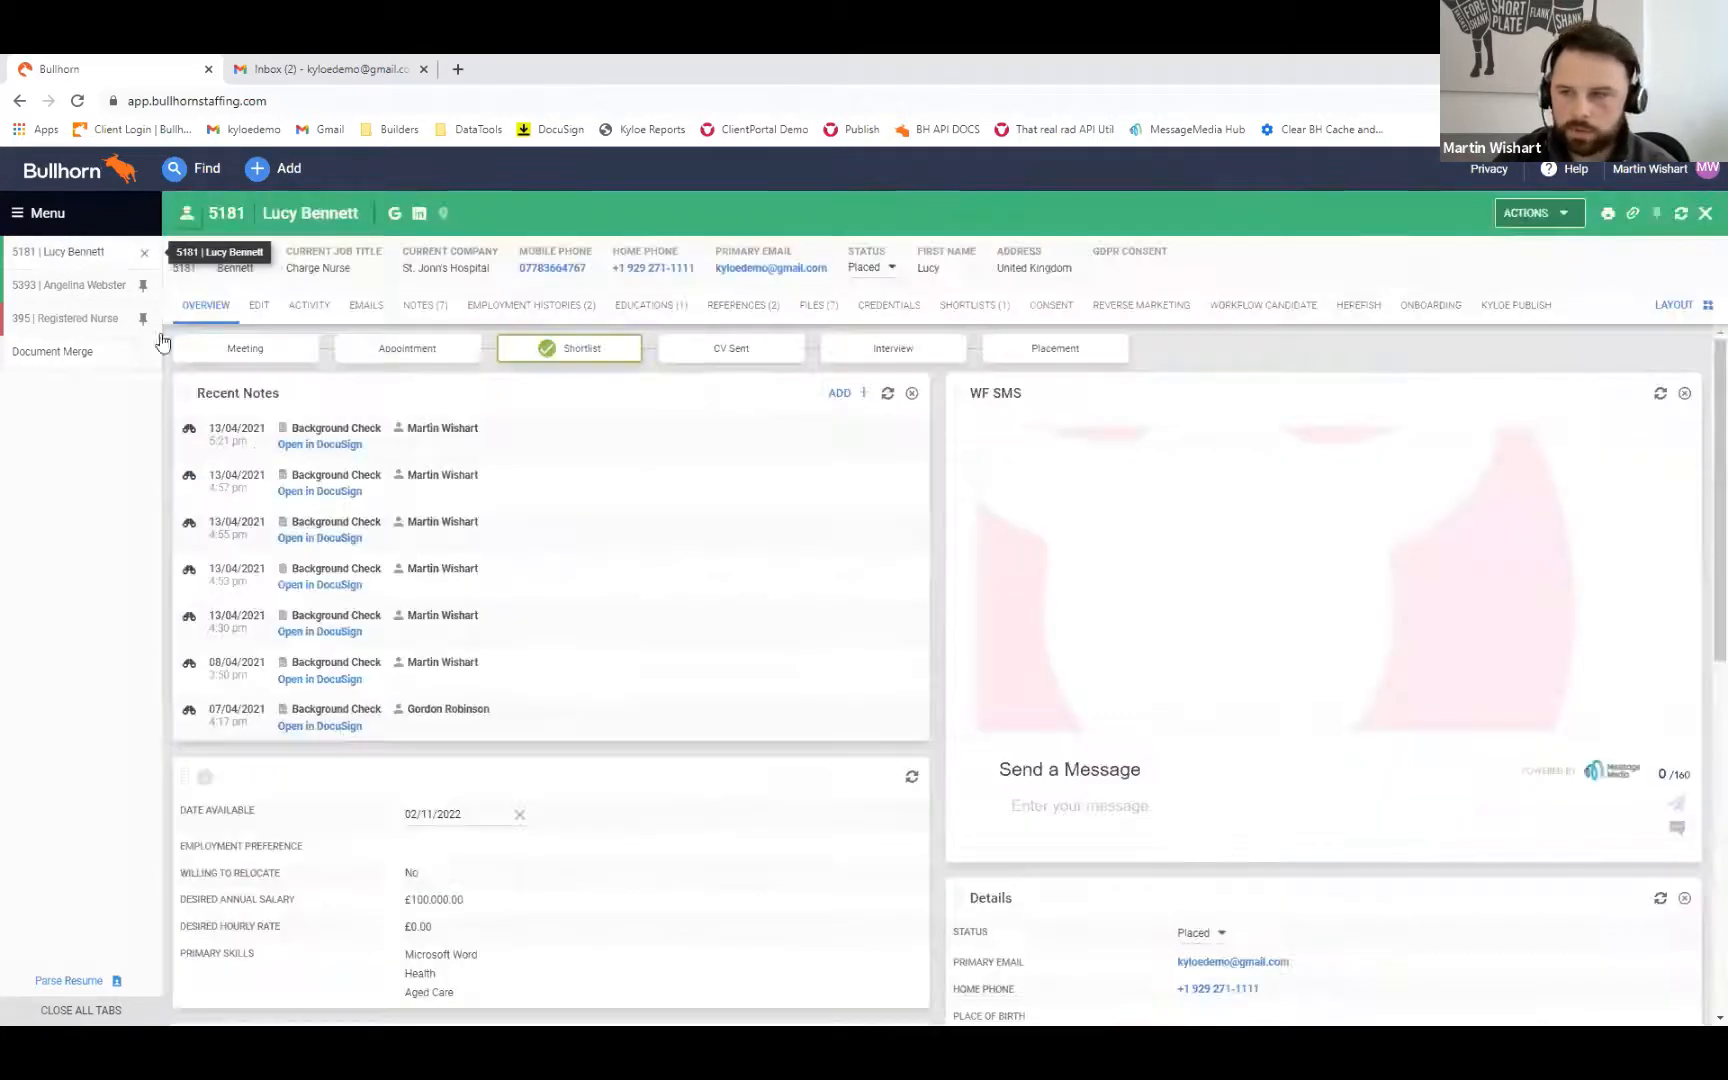
left_click(893, 305)
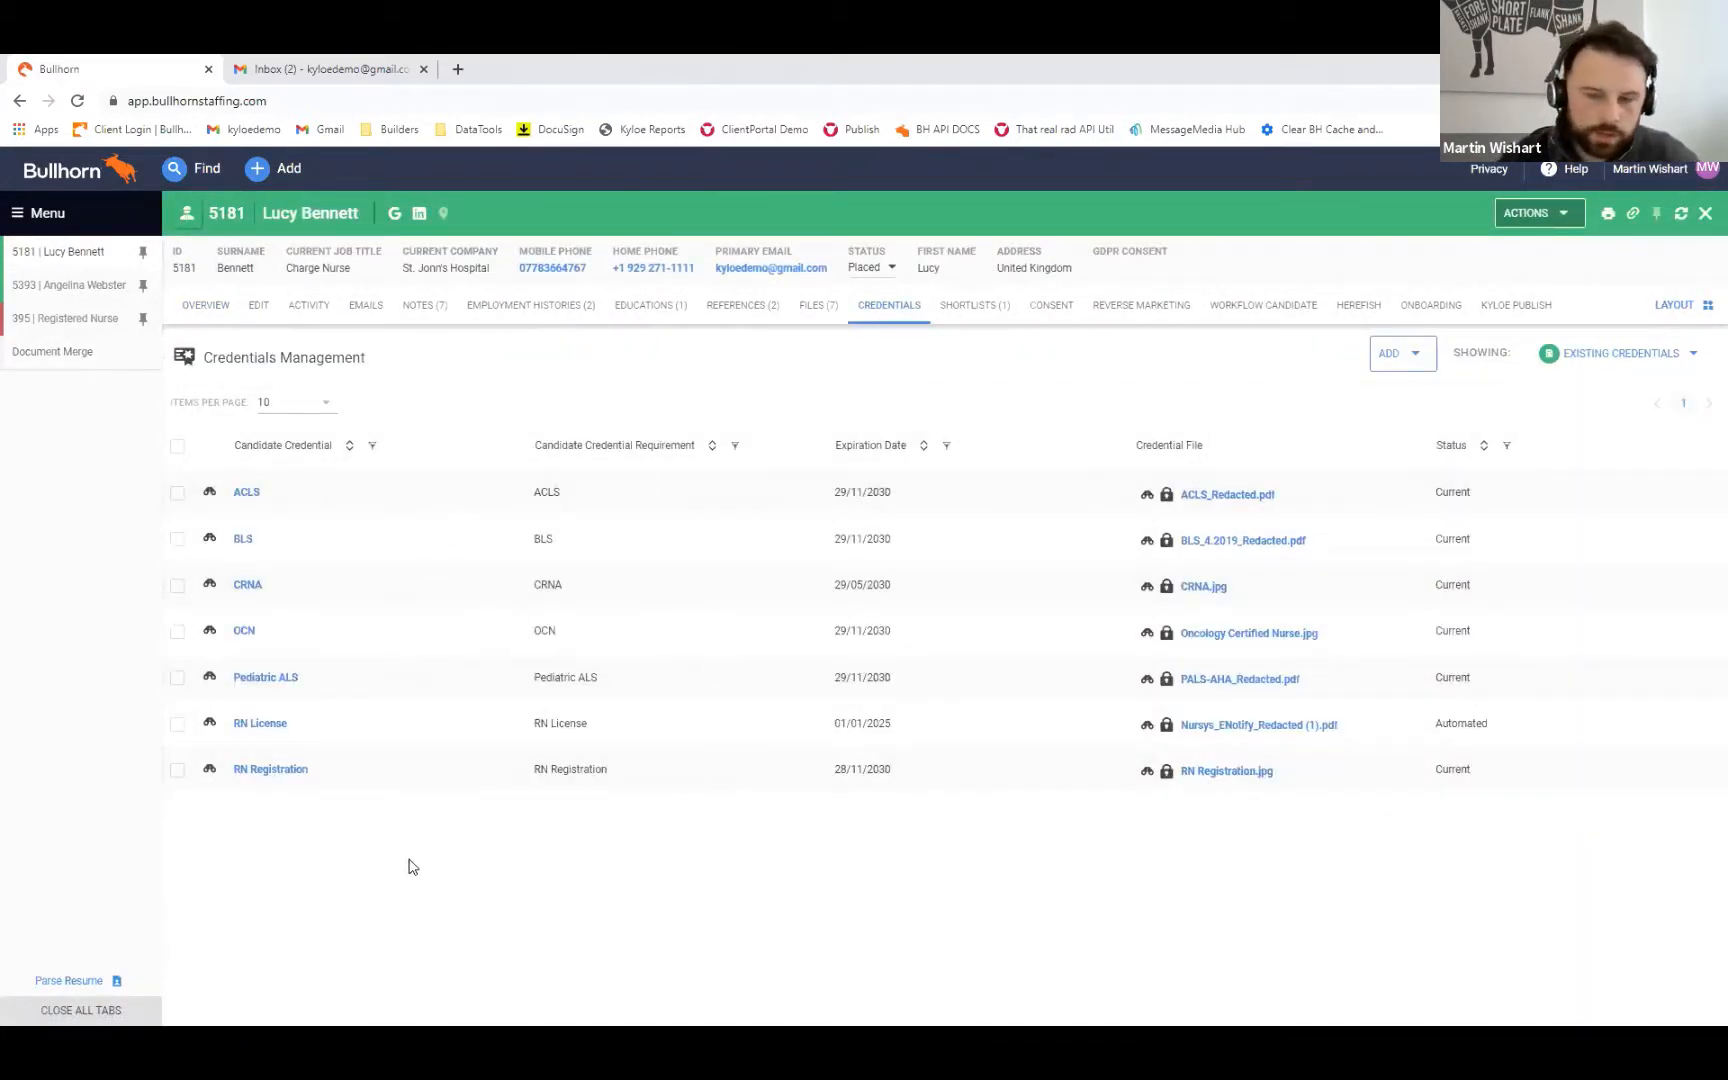
left_click(68, 360)
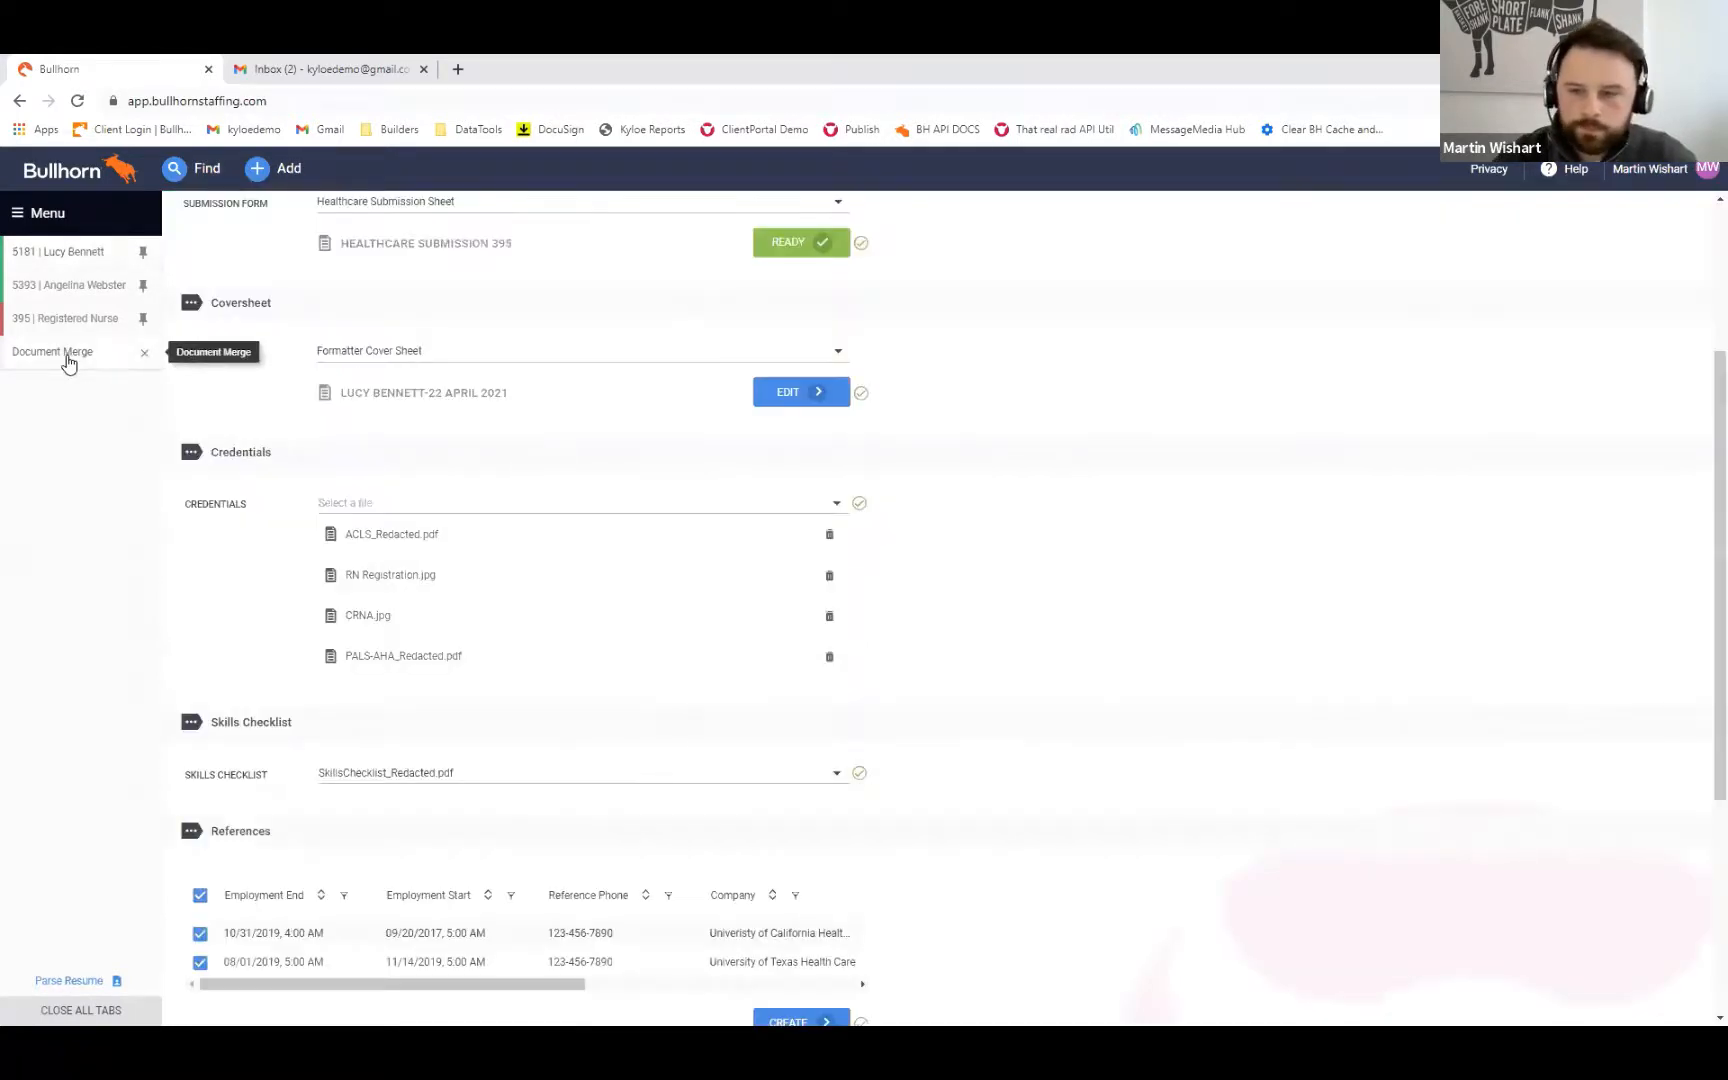
Step: View the files available for the Skills Checklist section, keeping the current selection
scroll(940, 700, "down", 3)
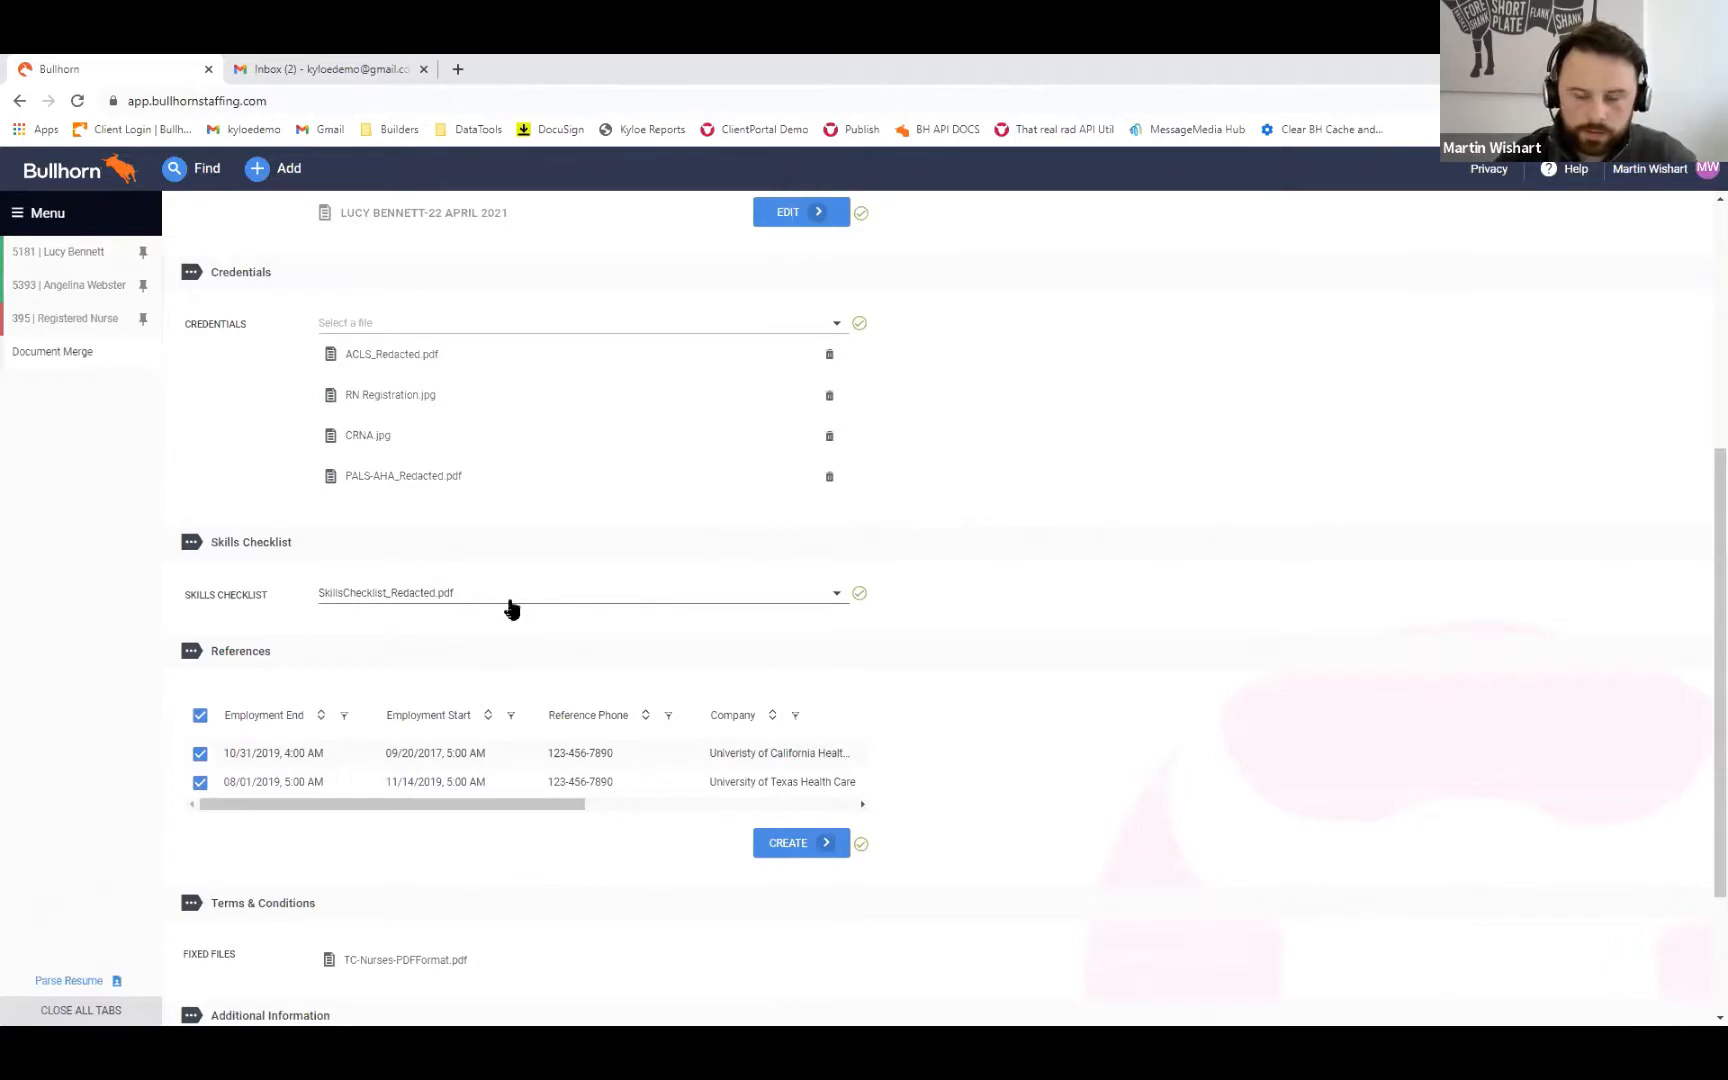
left_click(632, 594)
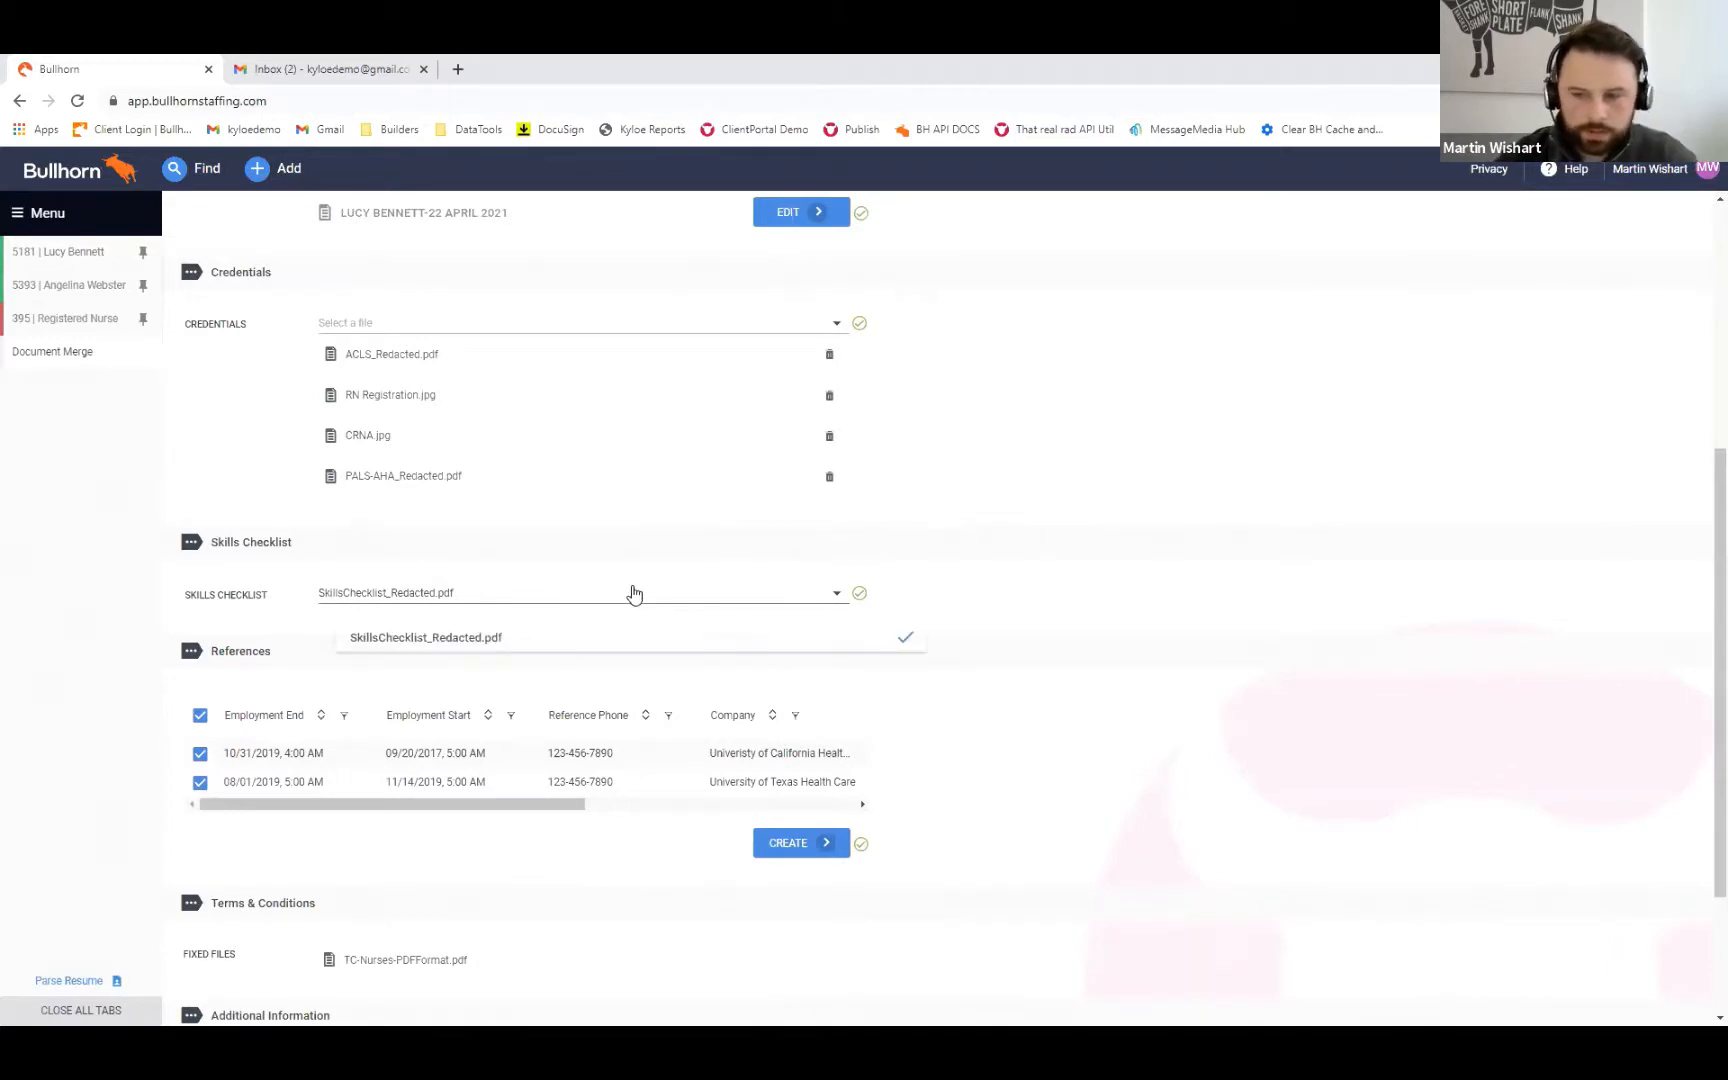
left_click(1053, 556)
Step: Generate the references document with both references included, then staple the submission packet and confirm the merge
scroll(1090, 660, "down", 2)
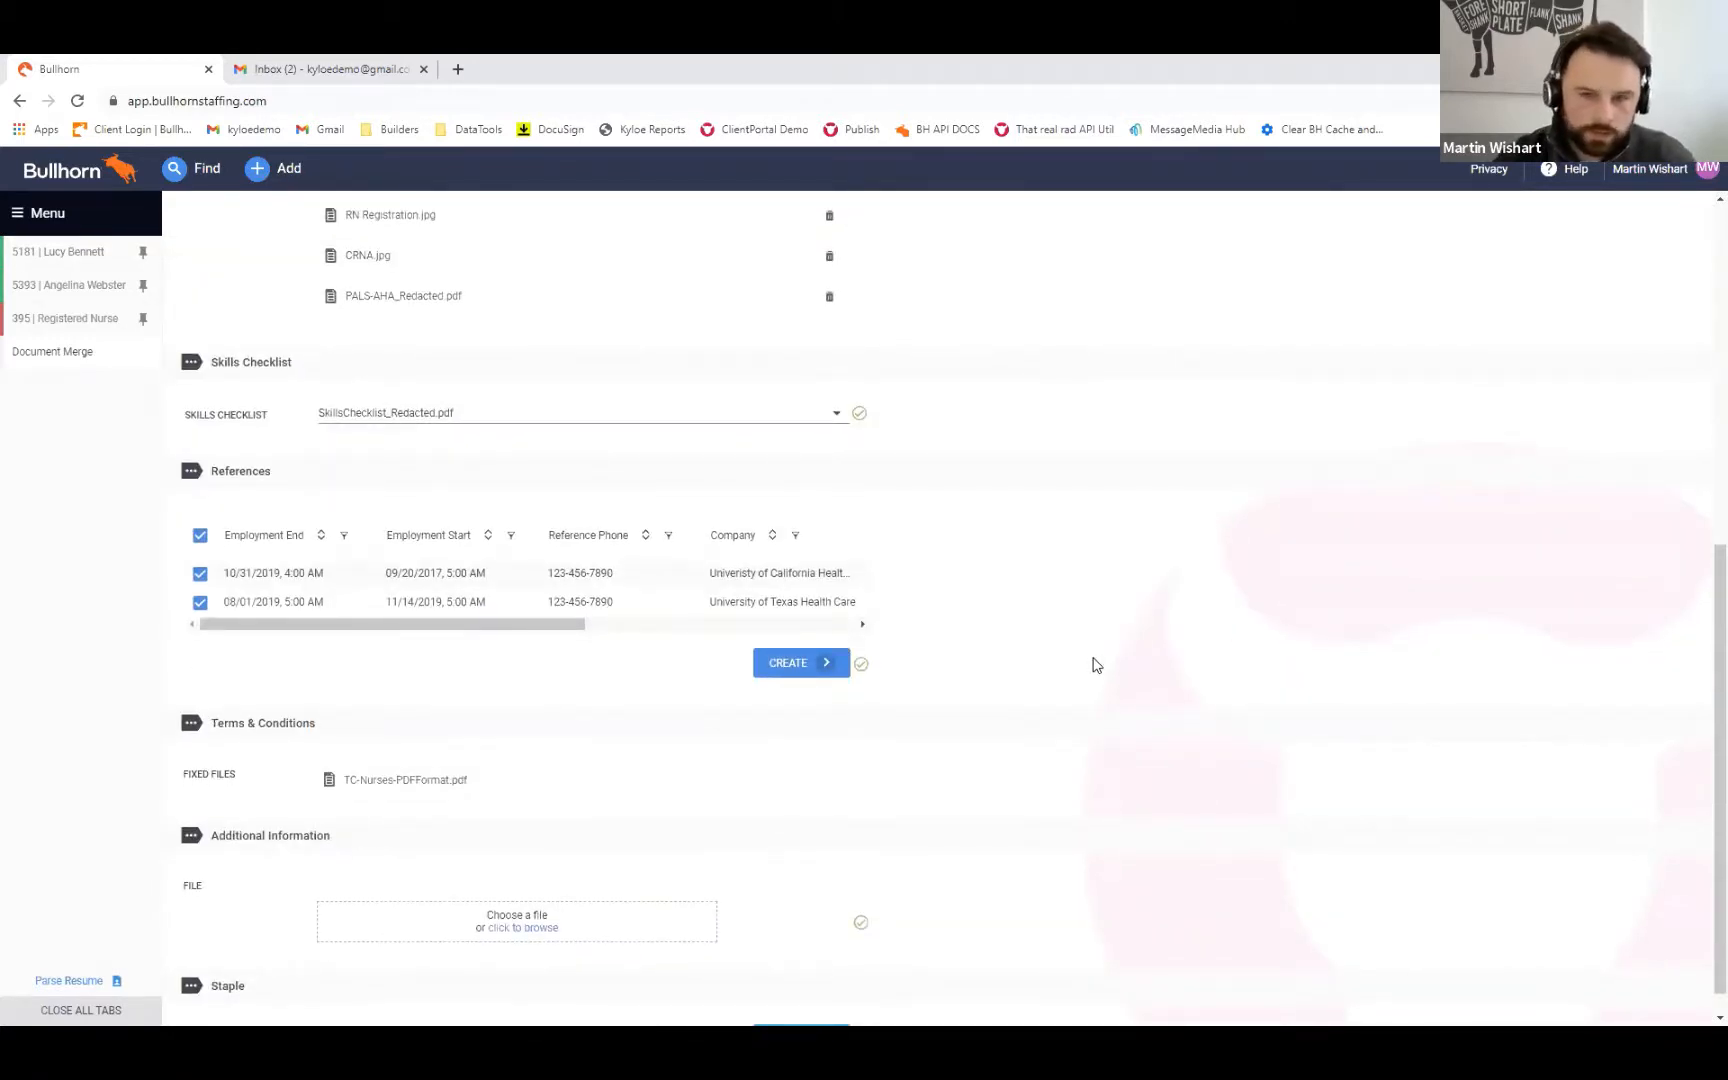
scroll(1095, 664, "down", 1)
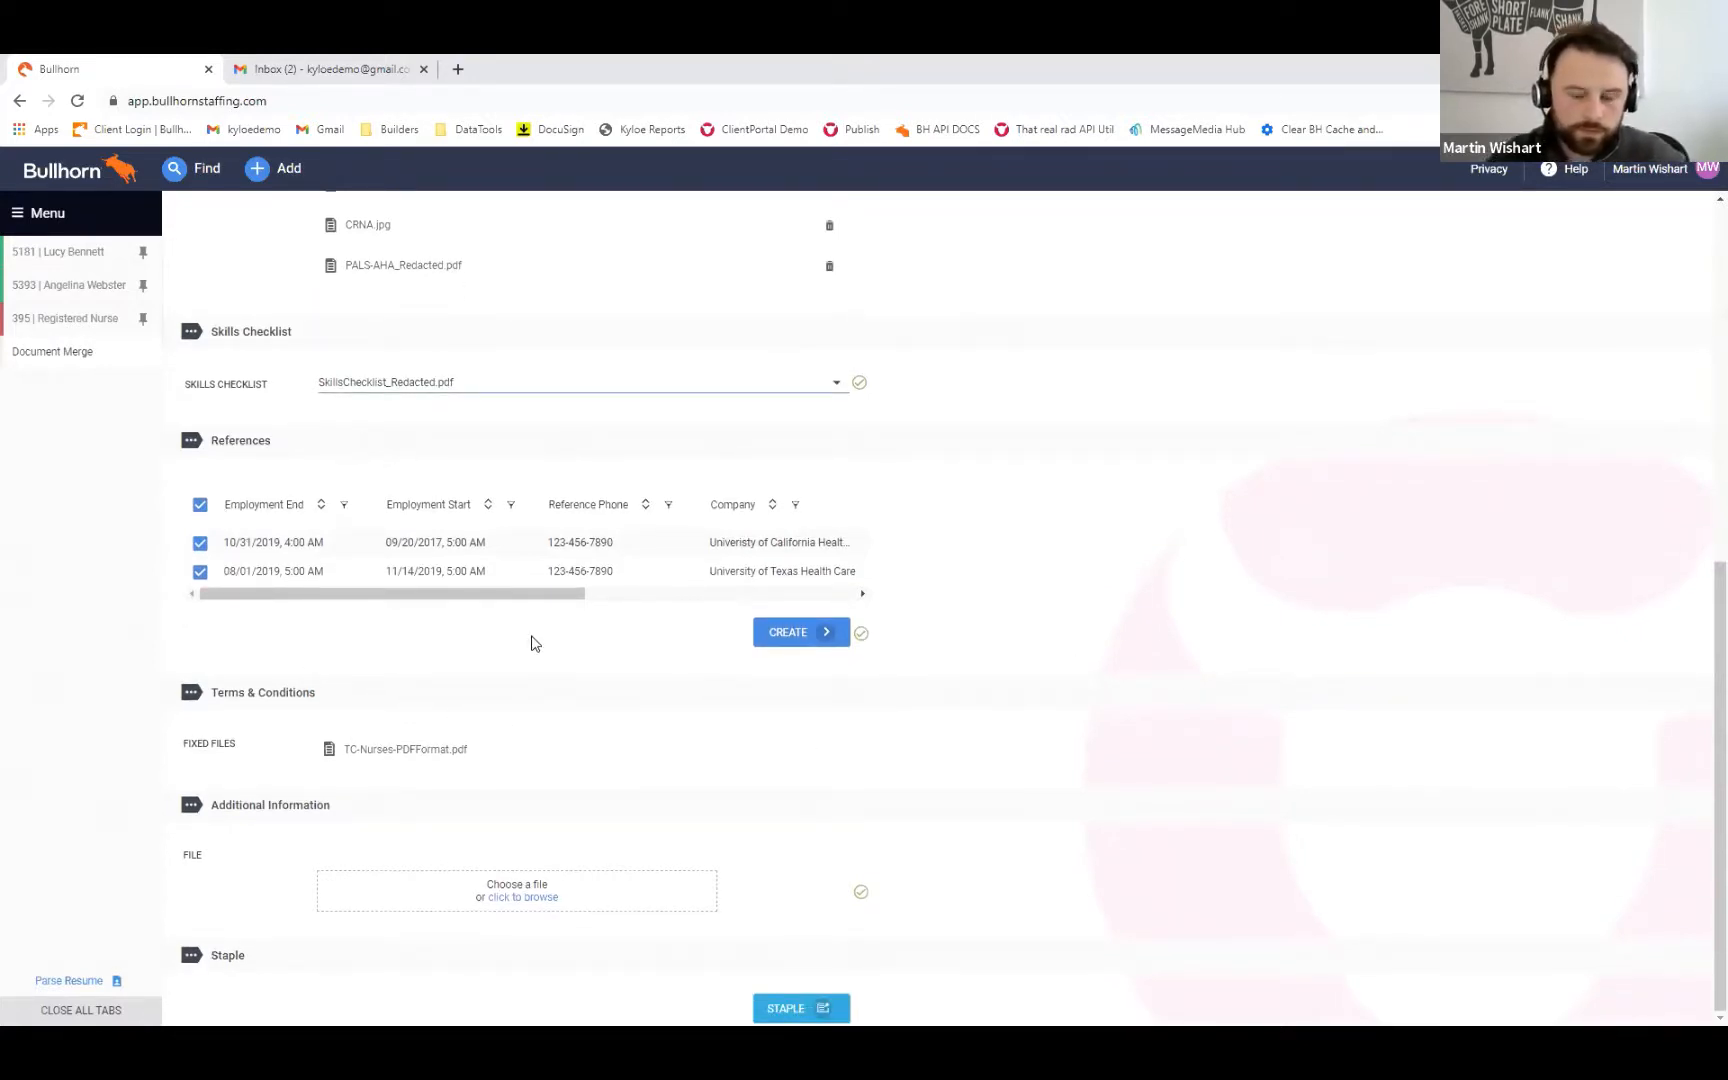
left_click(201, 547)
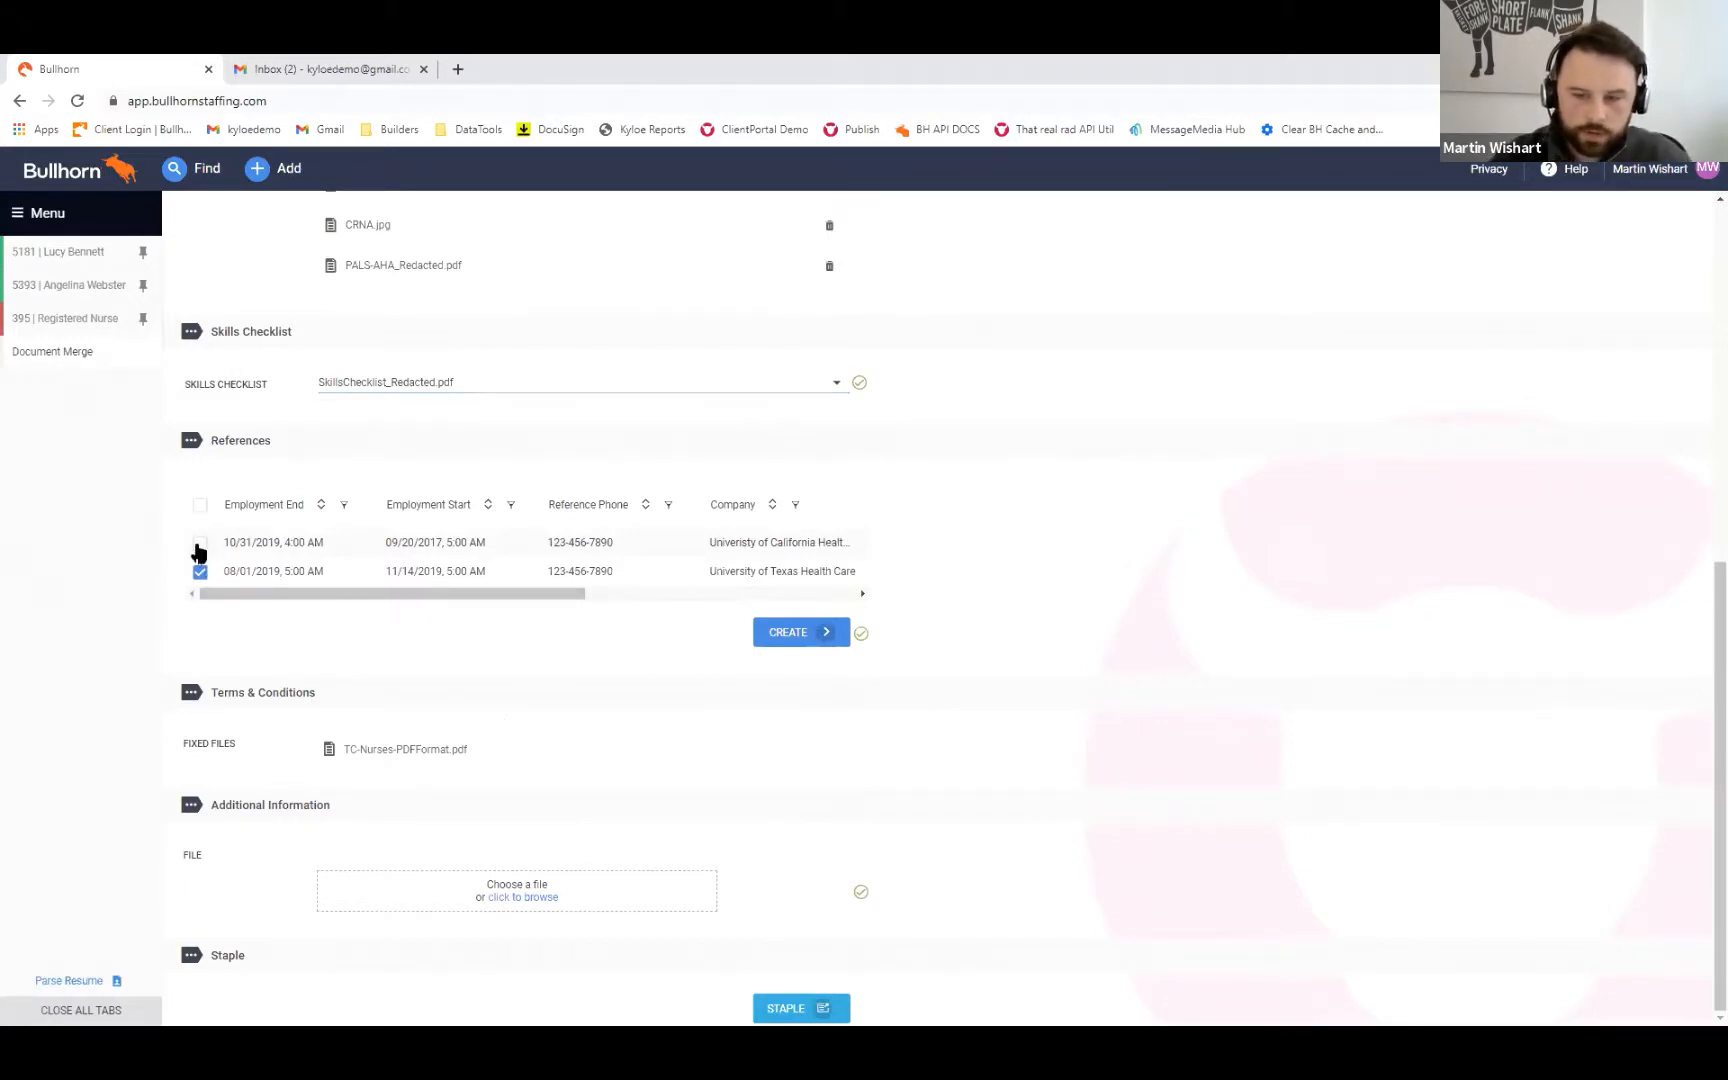
left_click(200, 546)
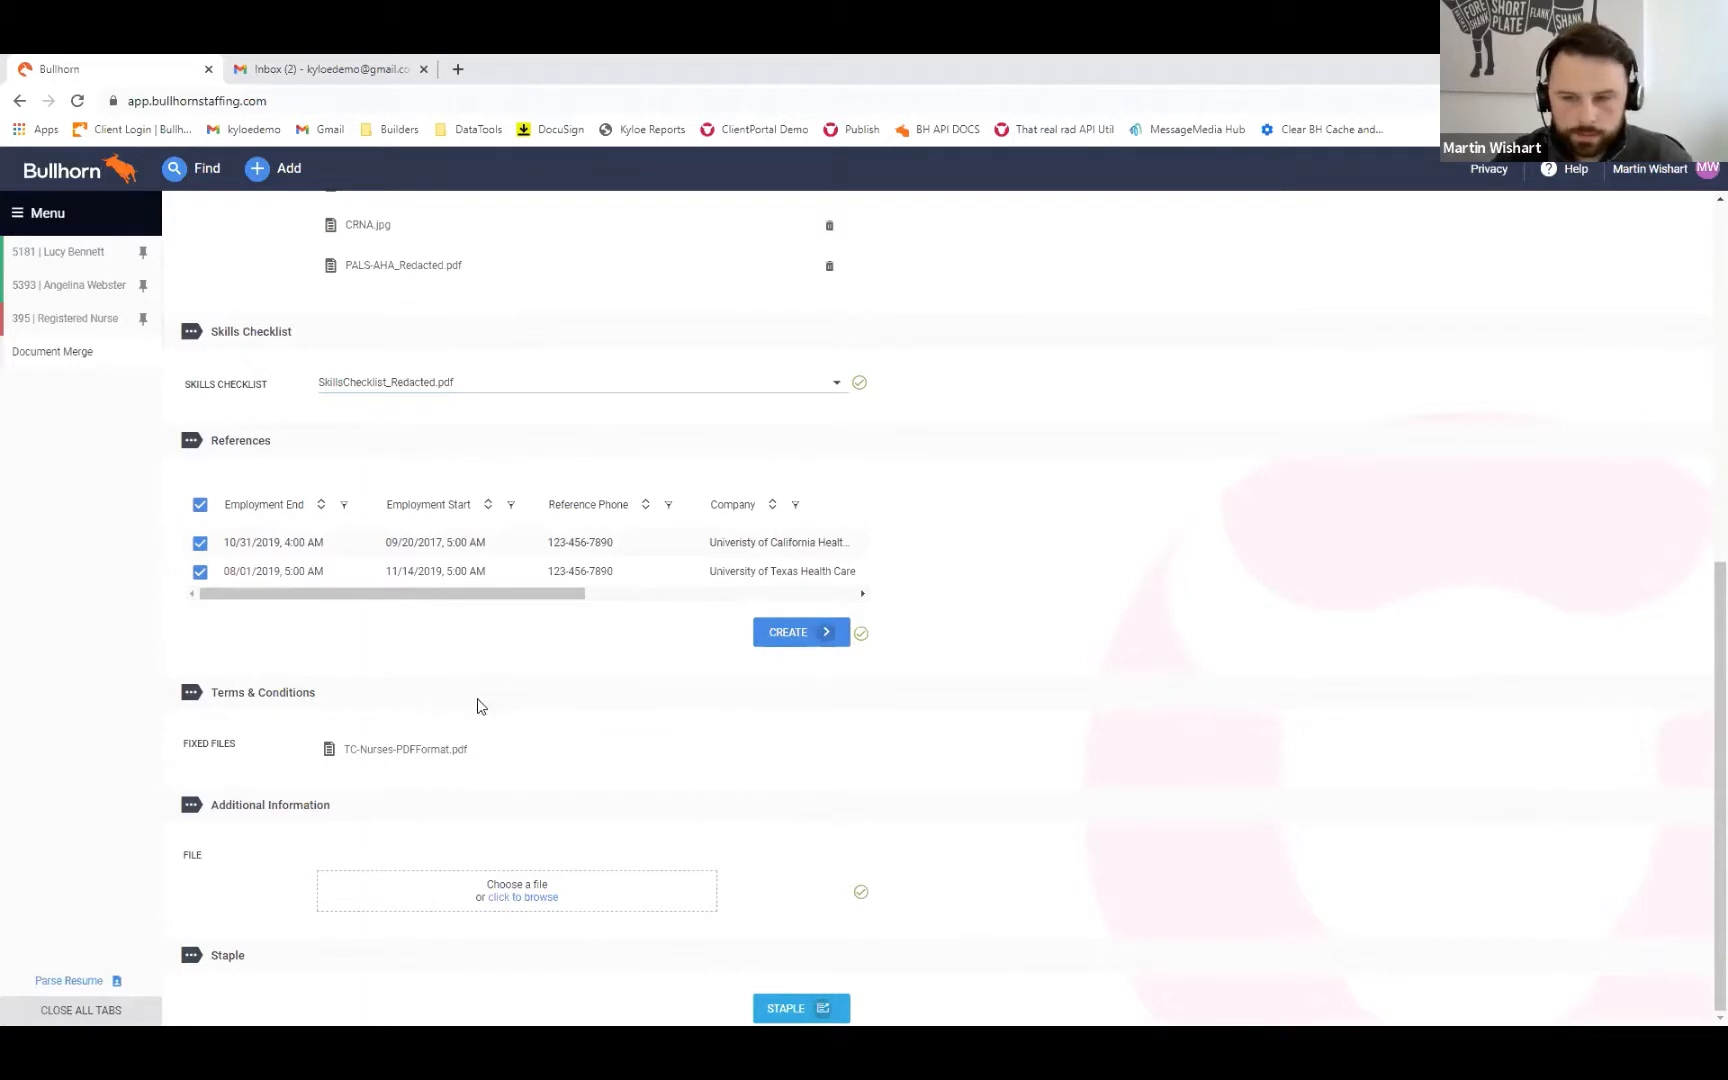
left_click(839, 645)
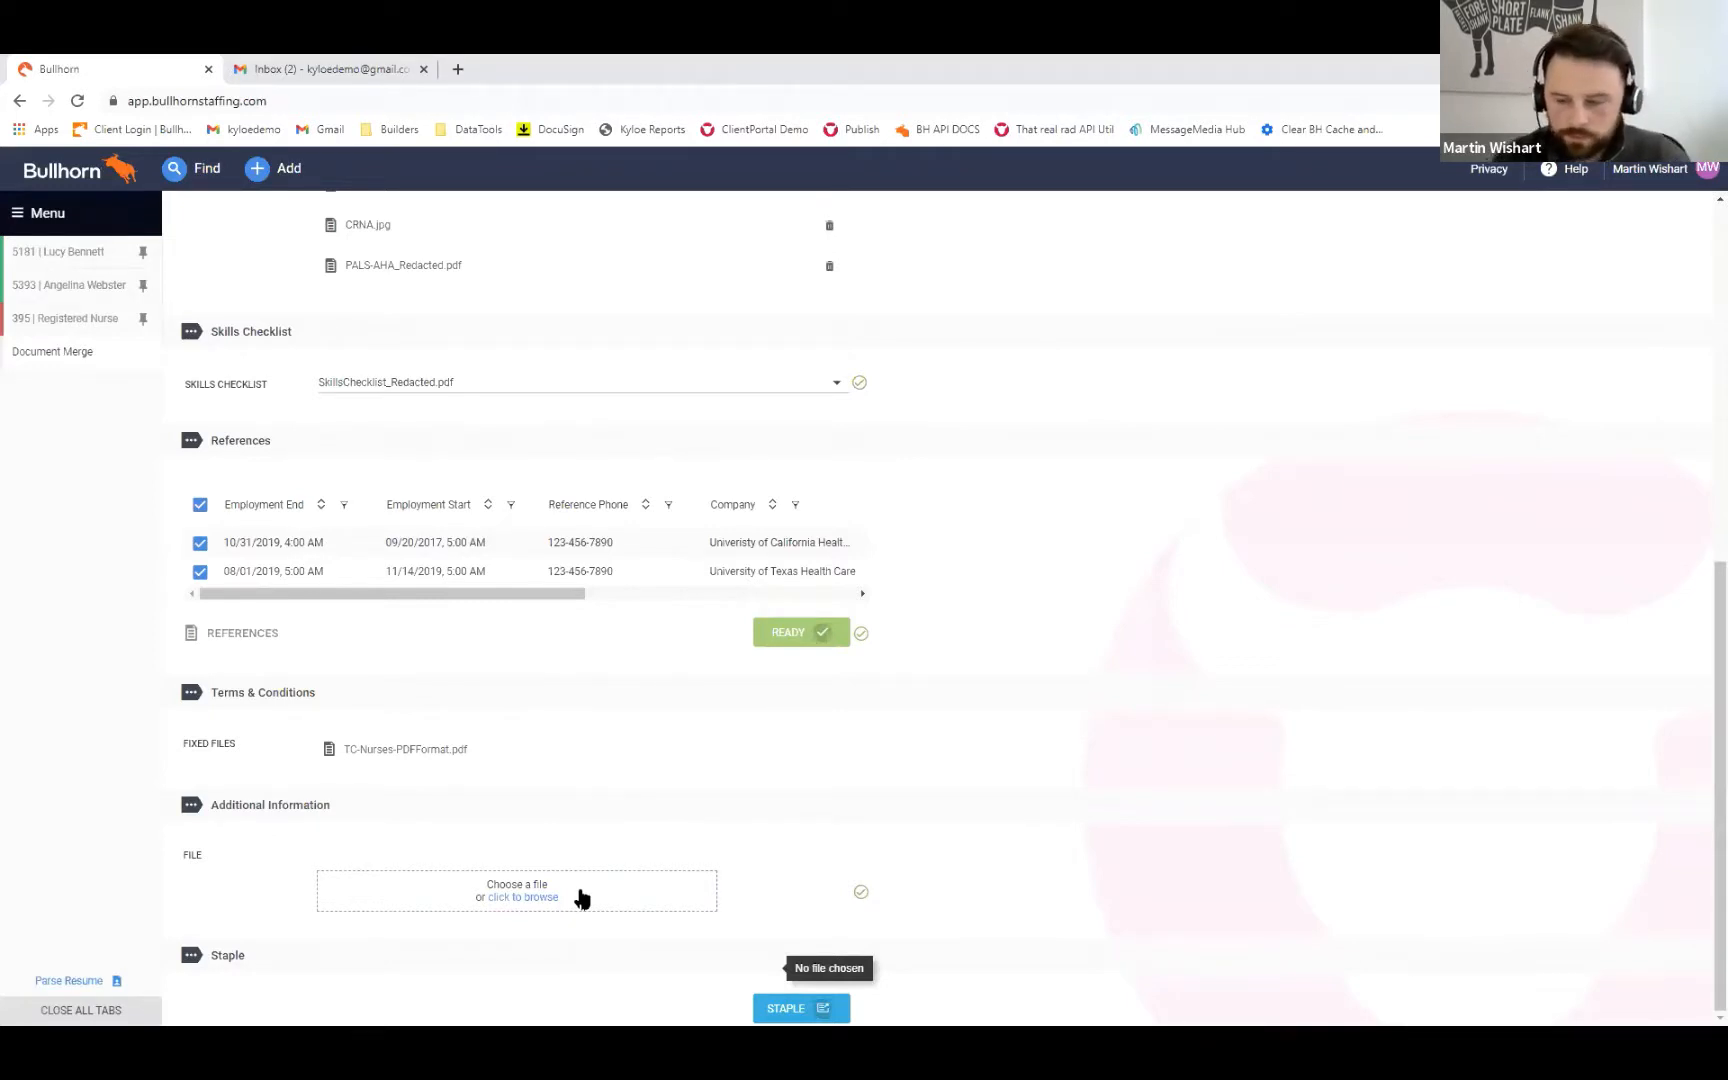
left_click(816, 1012)
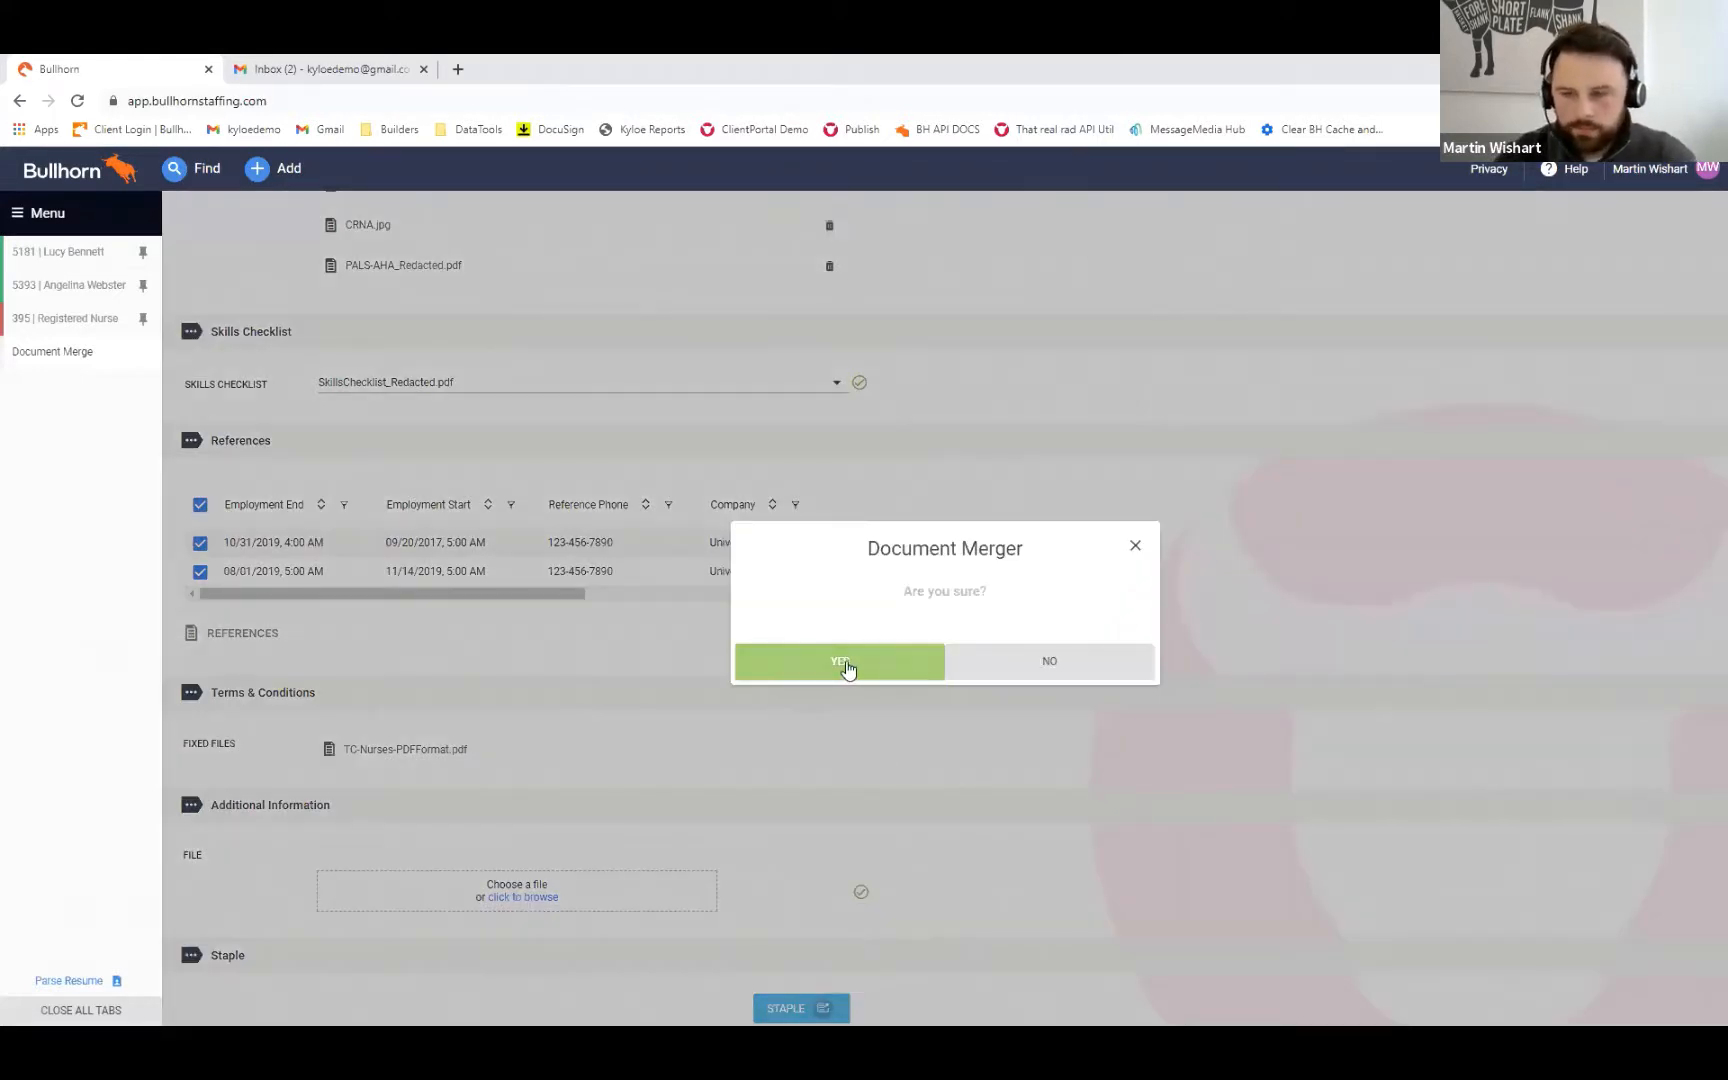
left_click(843, 664)
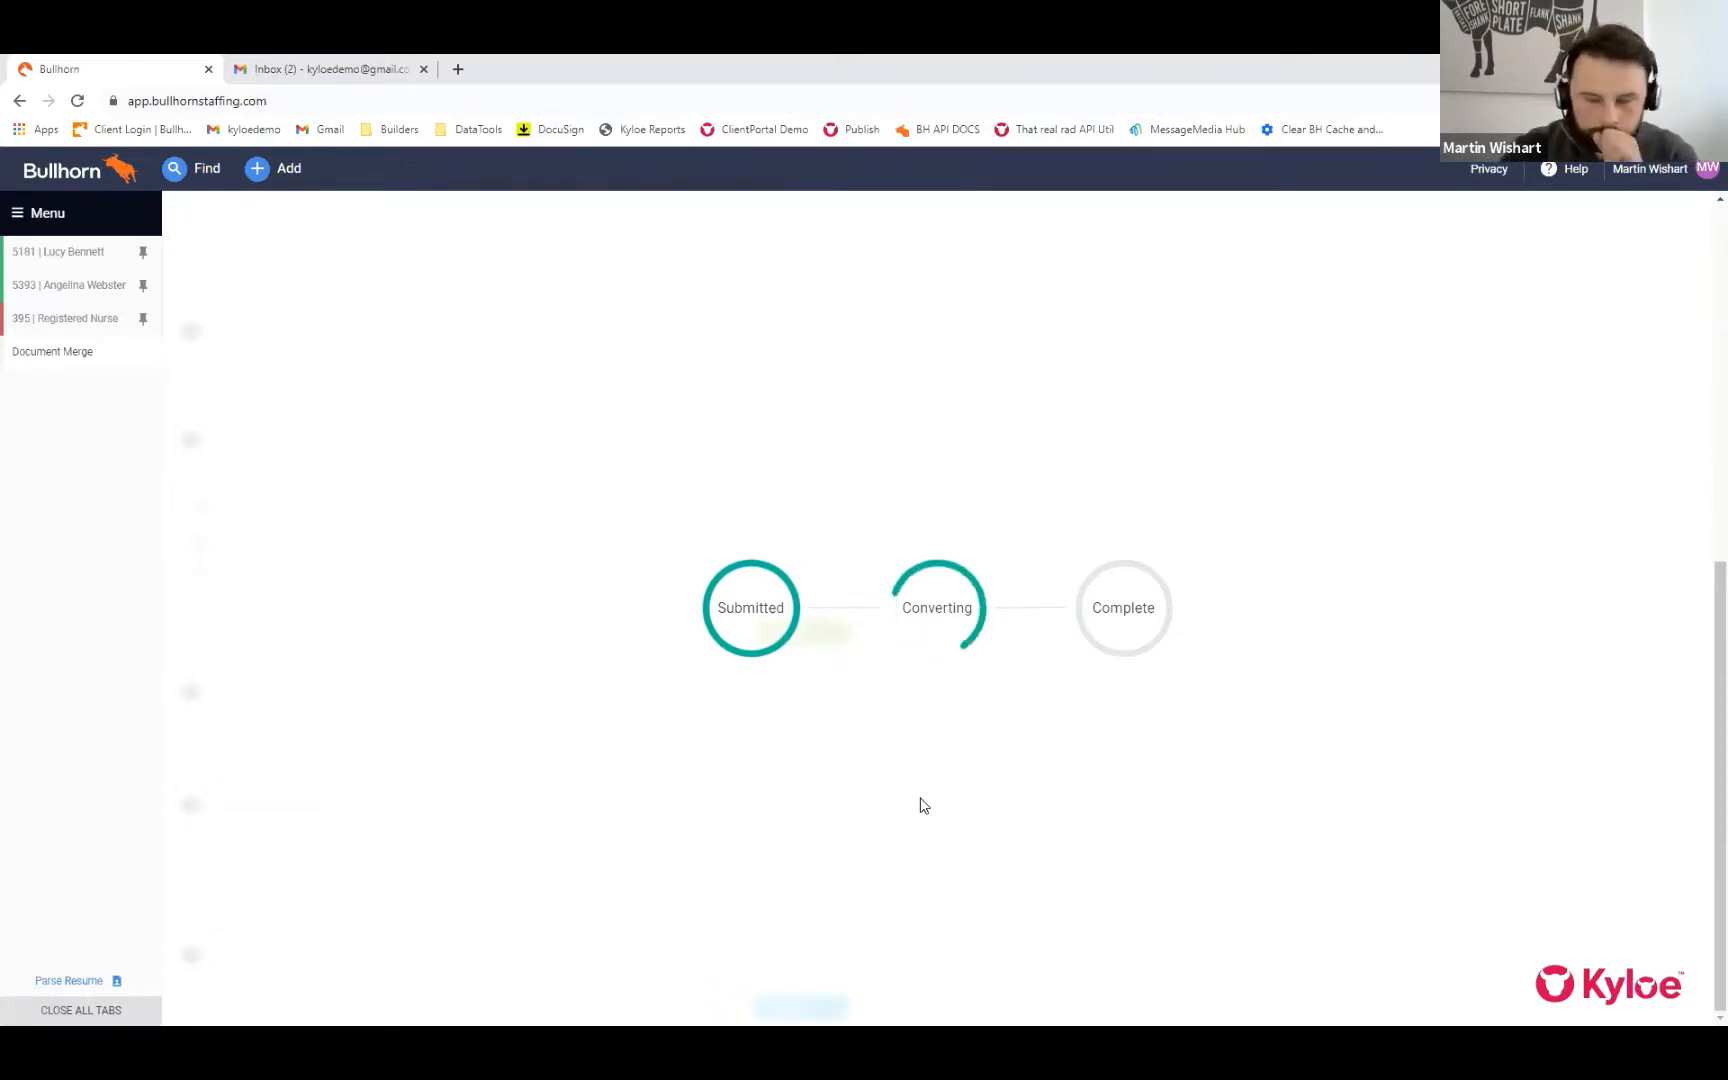
Step: Return to the candidate's record and preview the submission packet United Healthcare_-779.pdf from the candidate's files
left_click(81, 258)
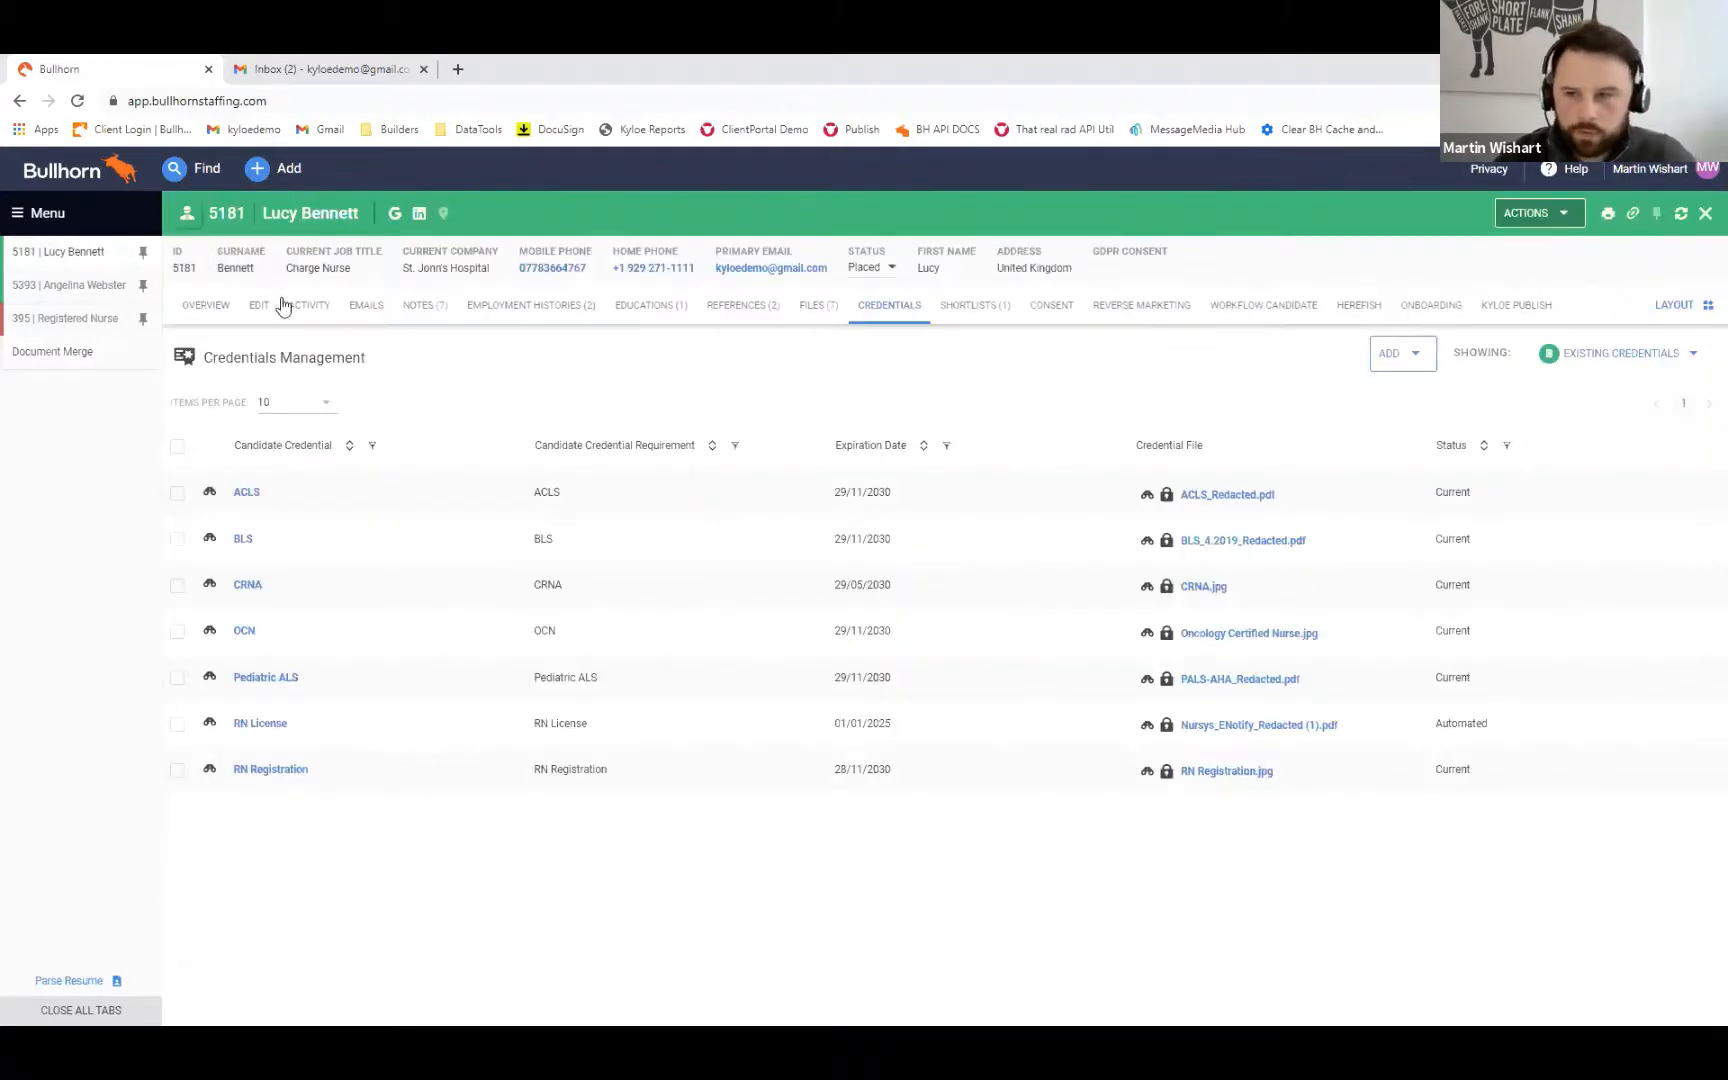
left_click(815, 308)
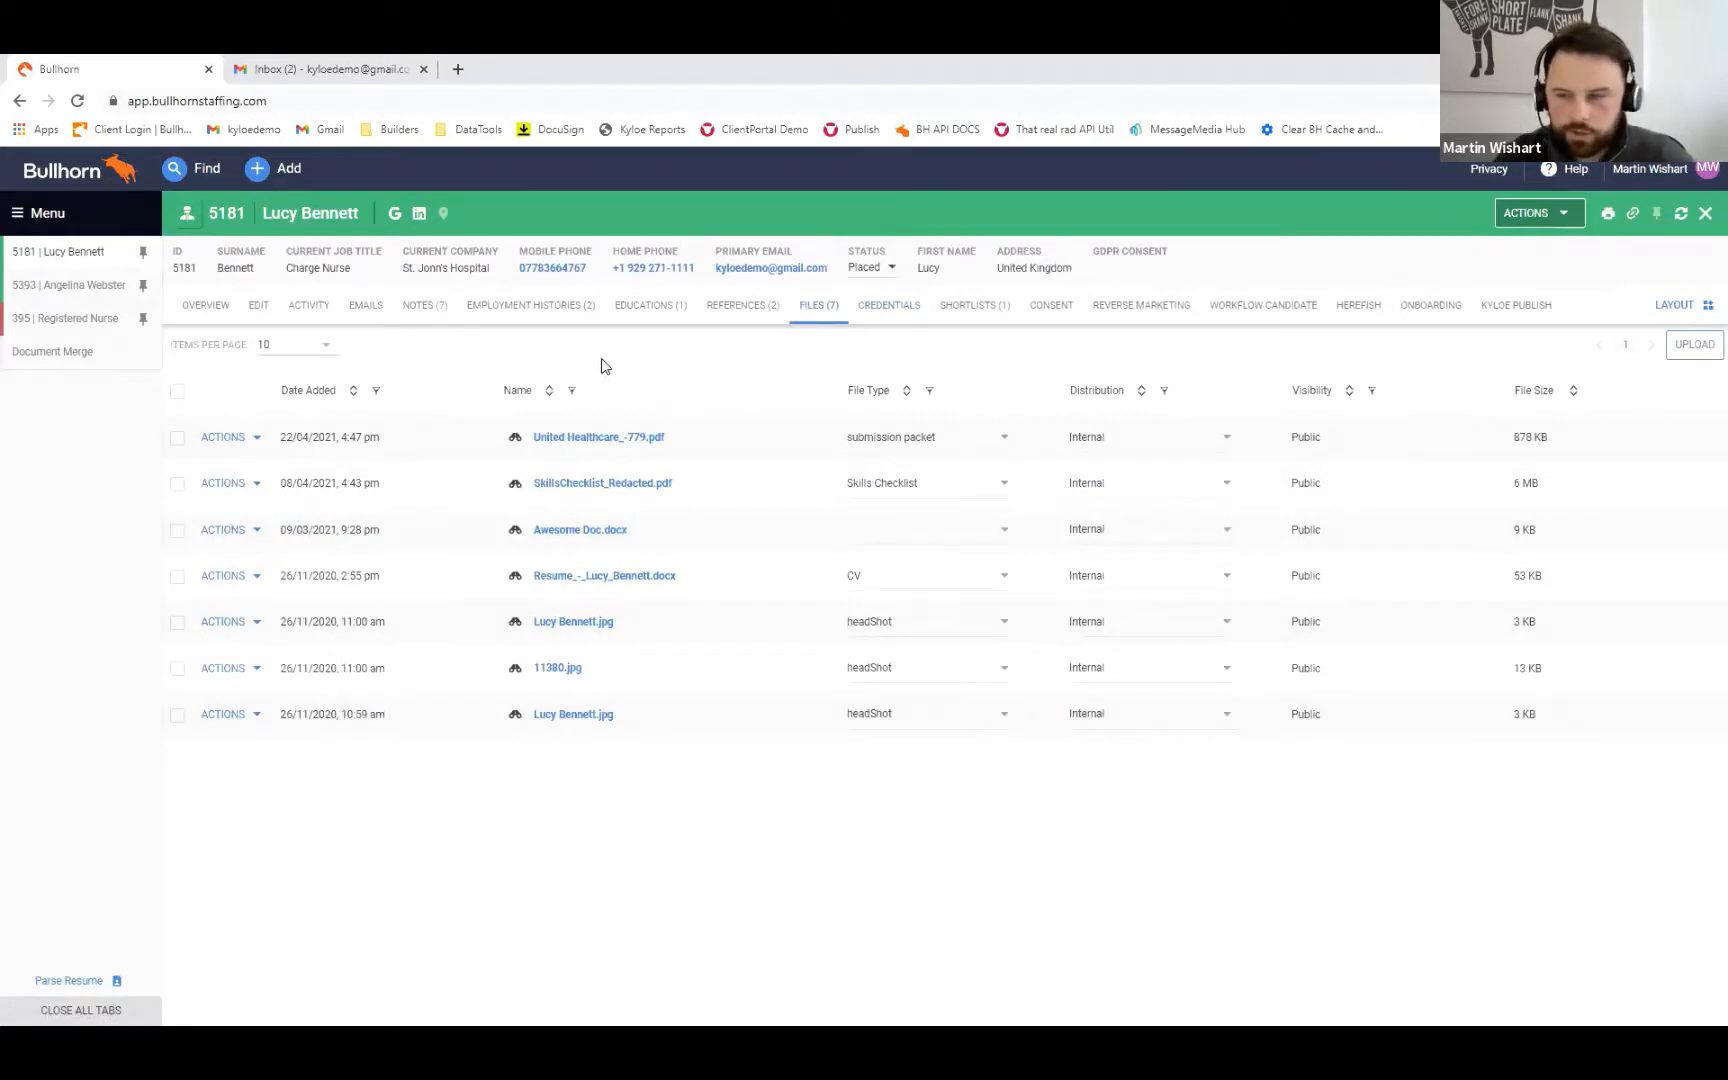
left_click(510, 436)
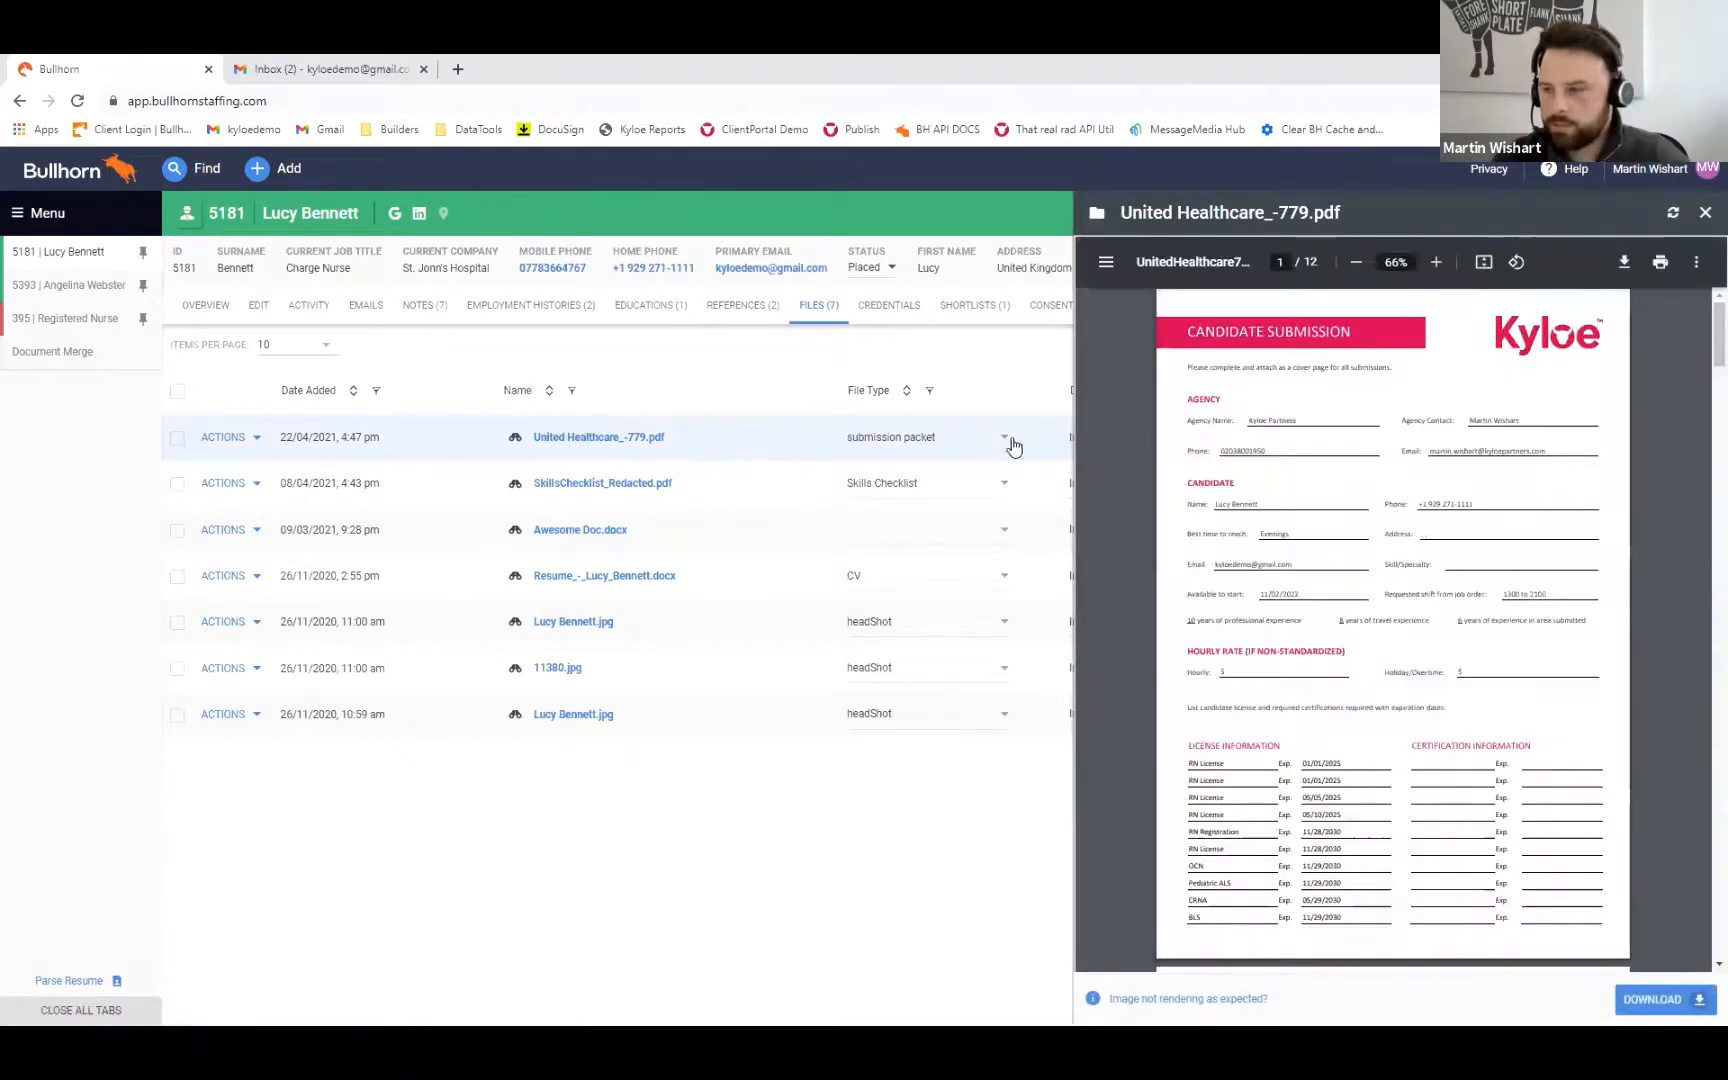
Step: Review the merged packet from the Candidate Submission cover page through the resume, credentials and reference letters to the terms of engagement
scroll(1566, 611, "down", 3)
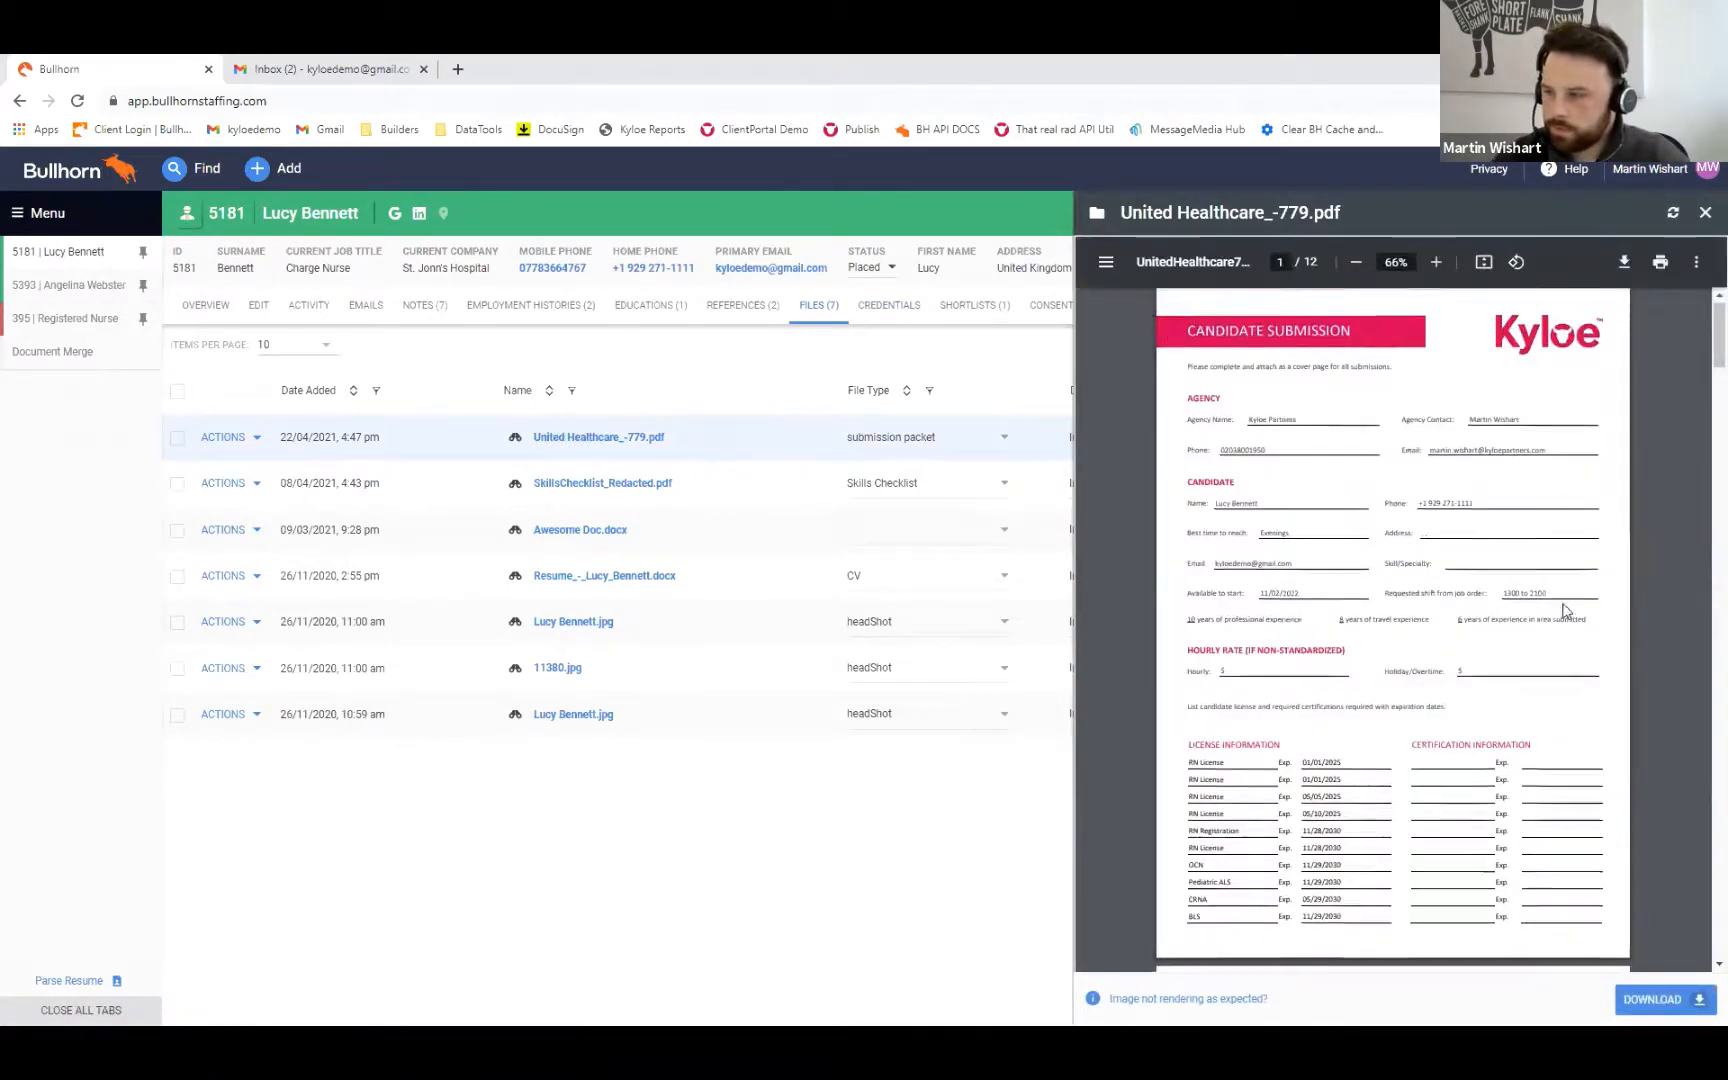
scroll(1566, 611, "down", 10)
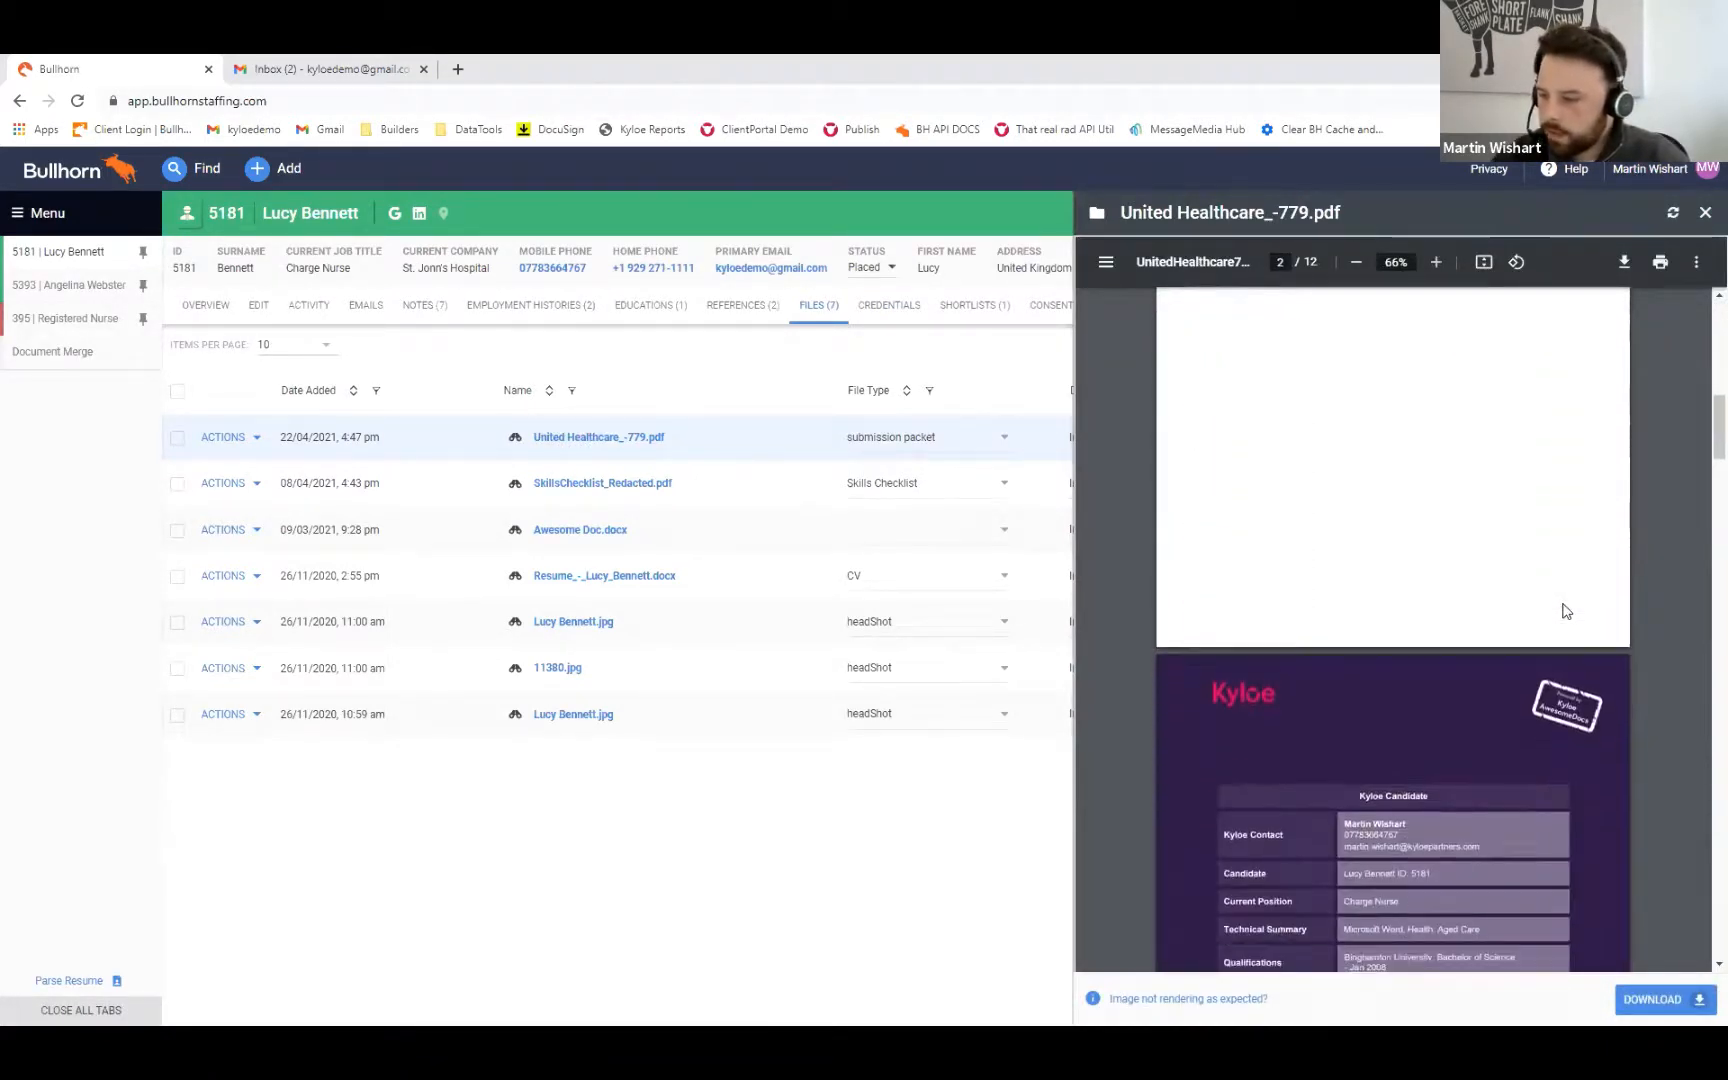
scroll(1566, 611, "down", 9)
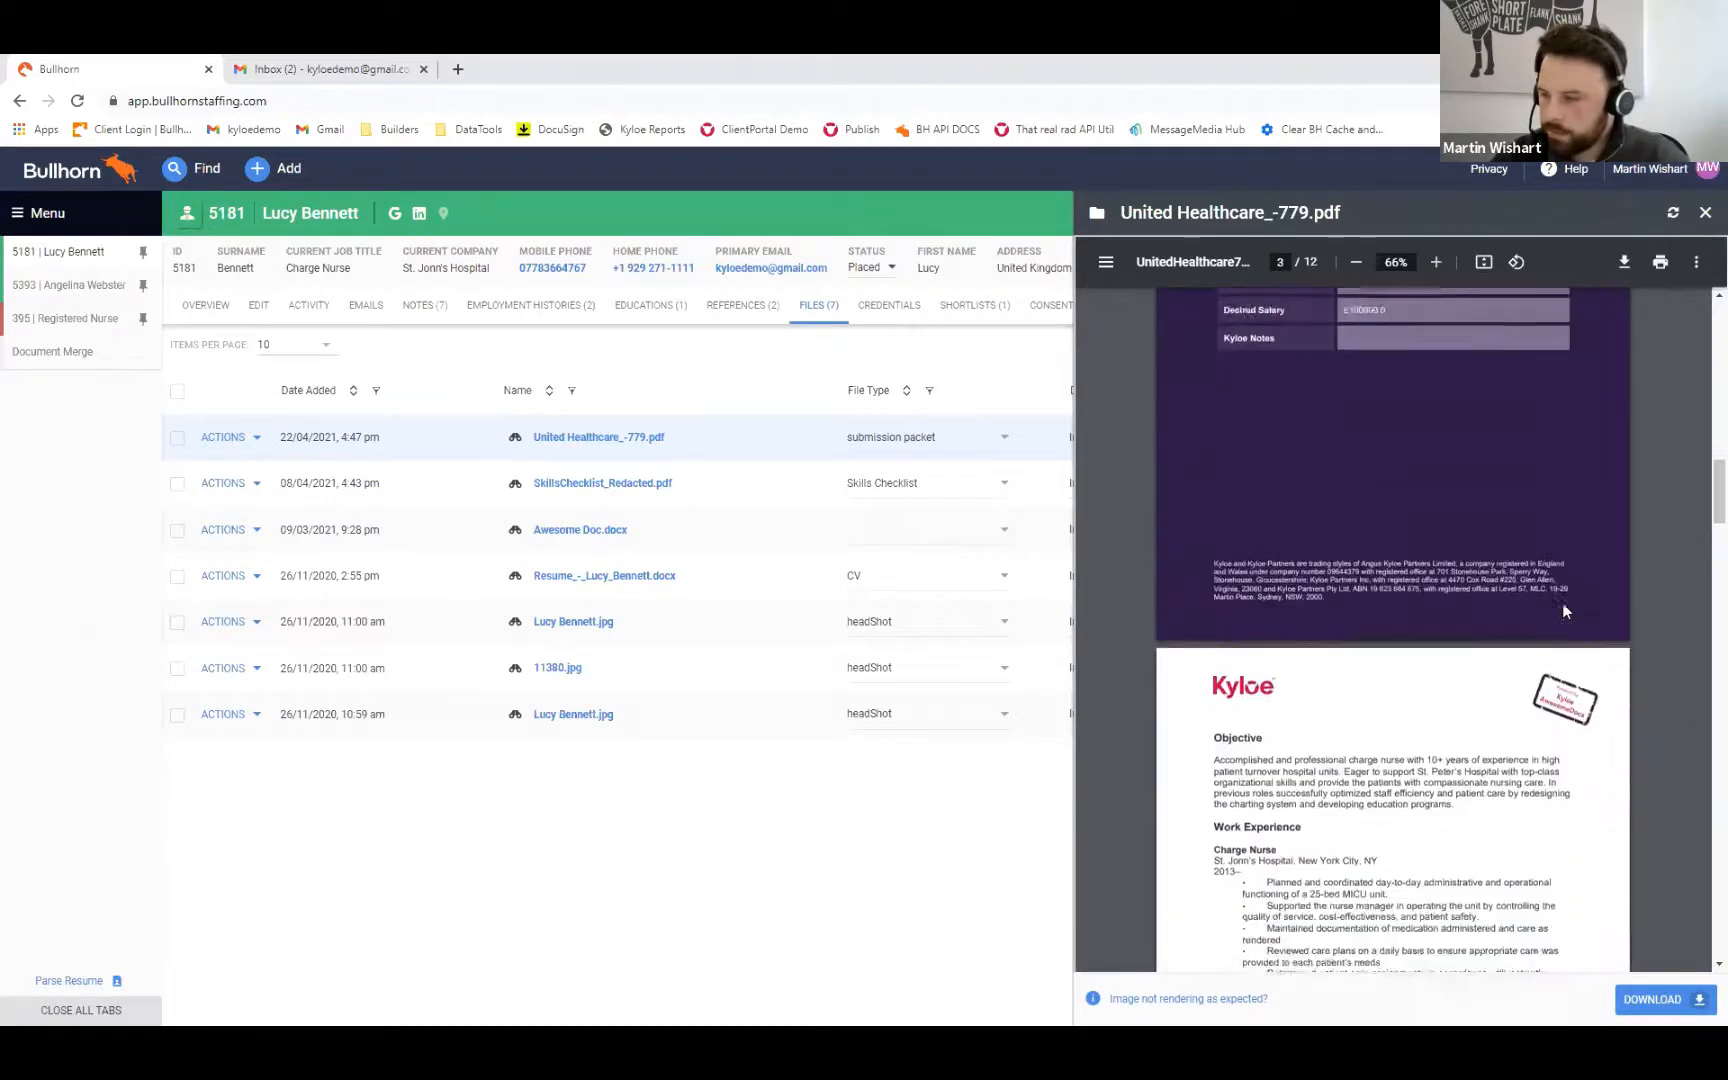
scroll(1566, 611, "down", 10)
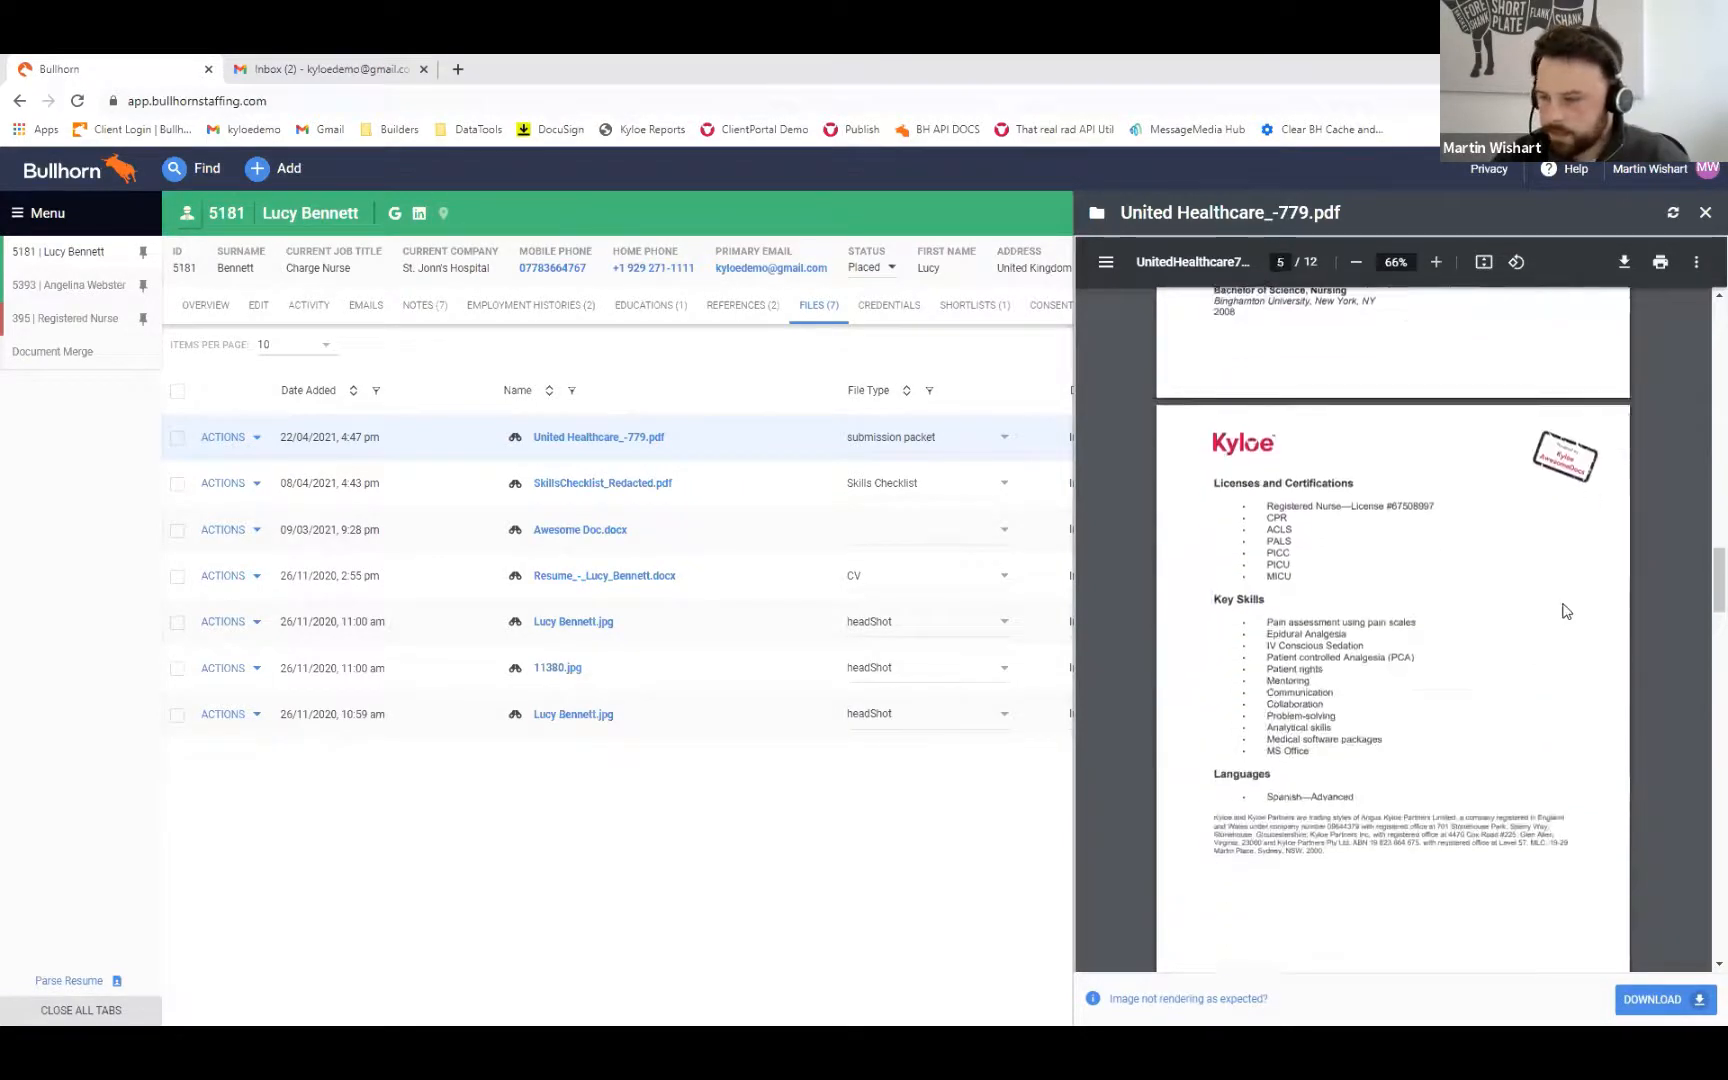
scroll(1566, 611, "down", 12)
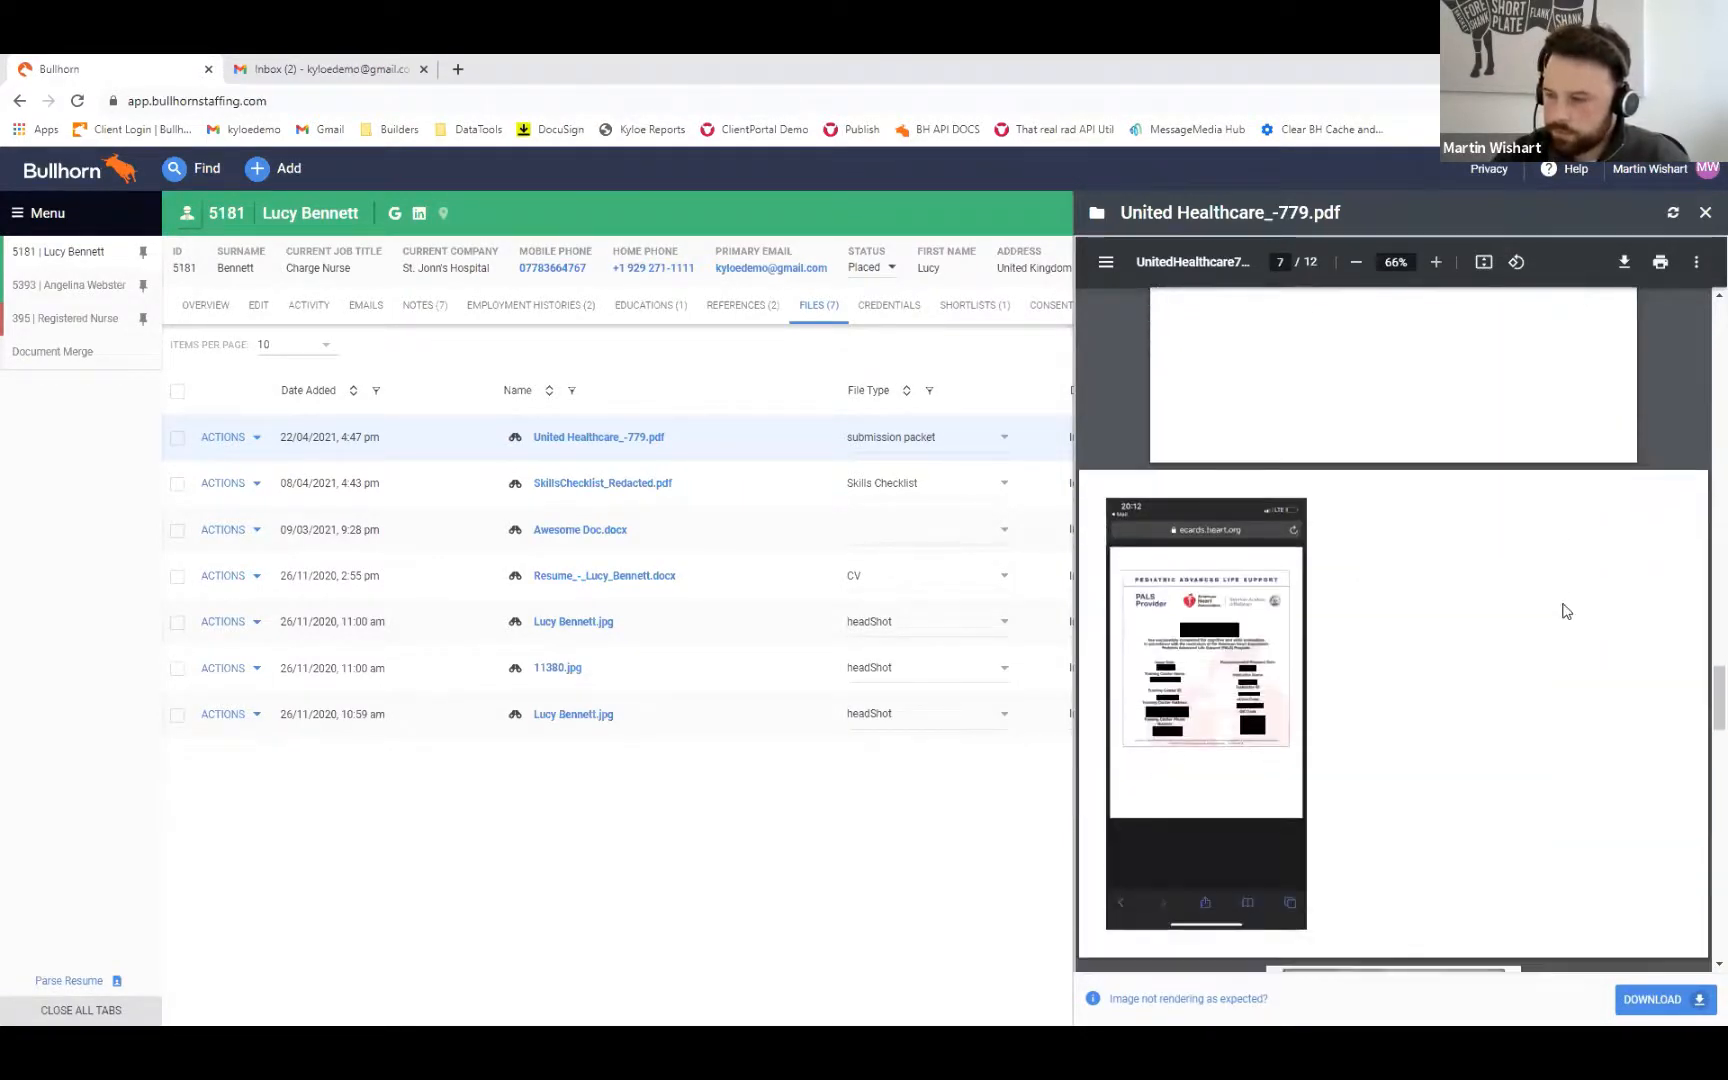
scroll(1564, 609, "down", 8)
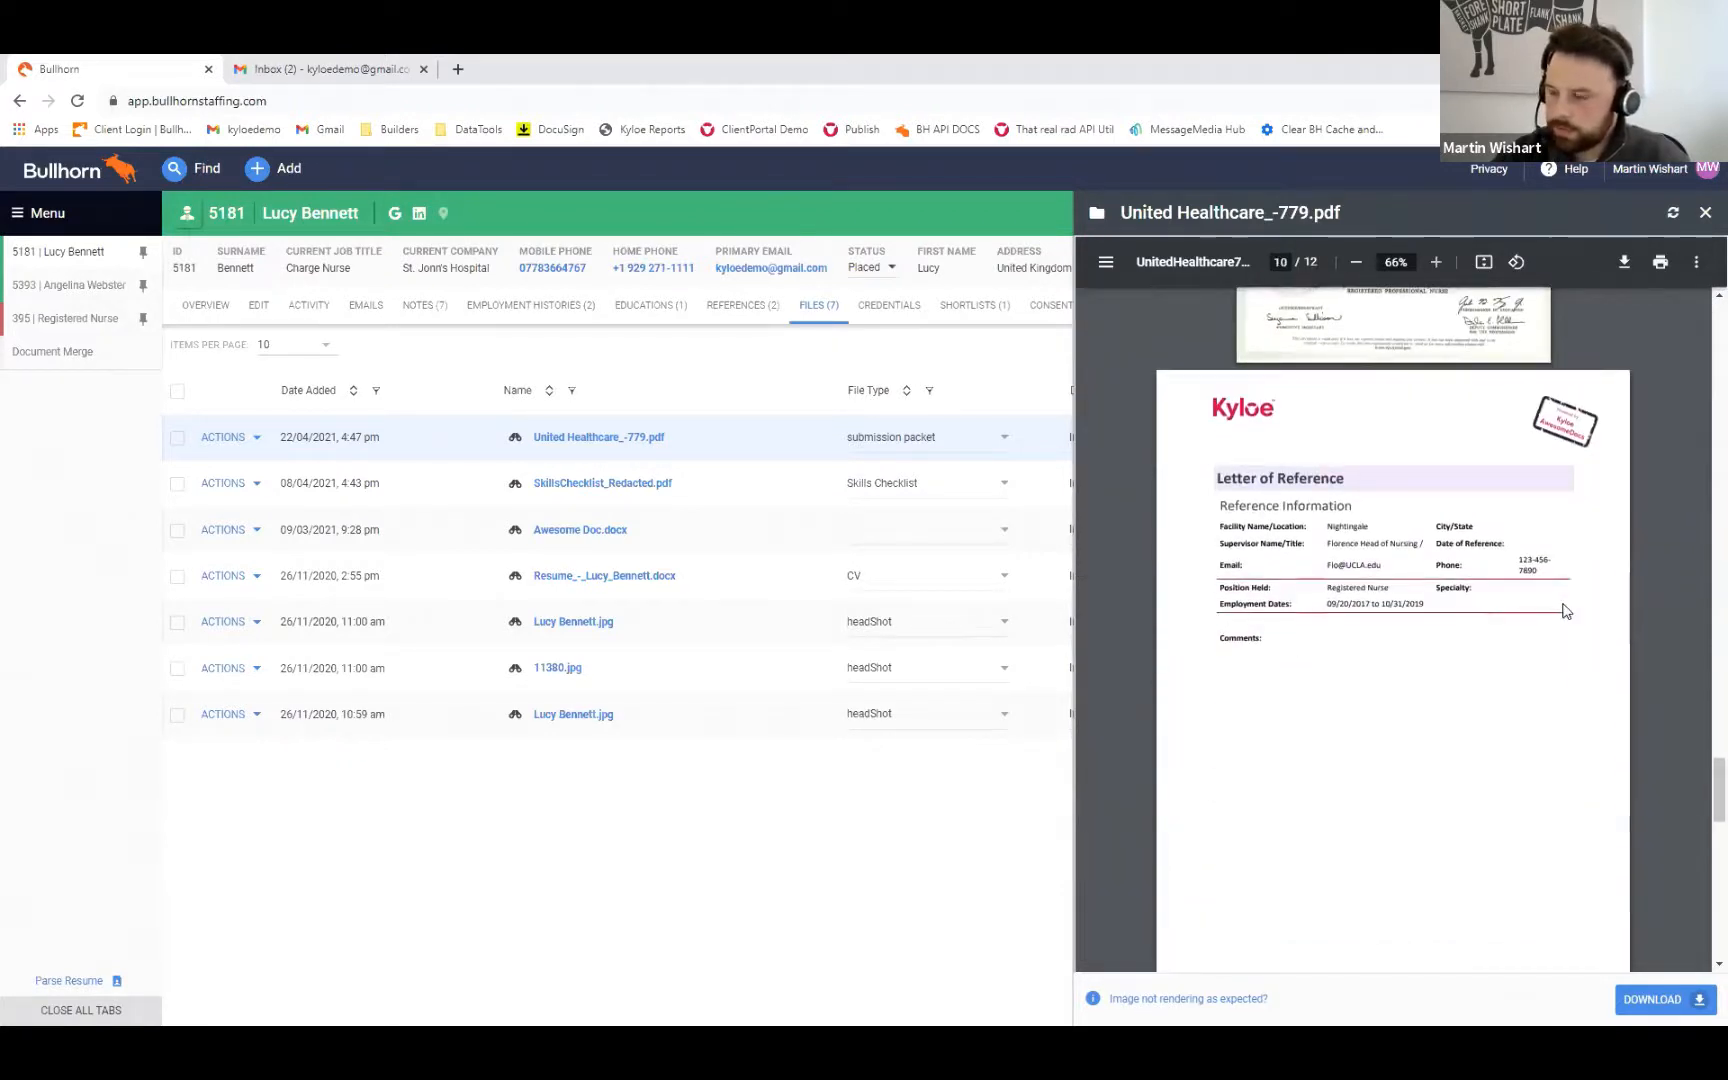
scroll(1308, 521, "down", 1)
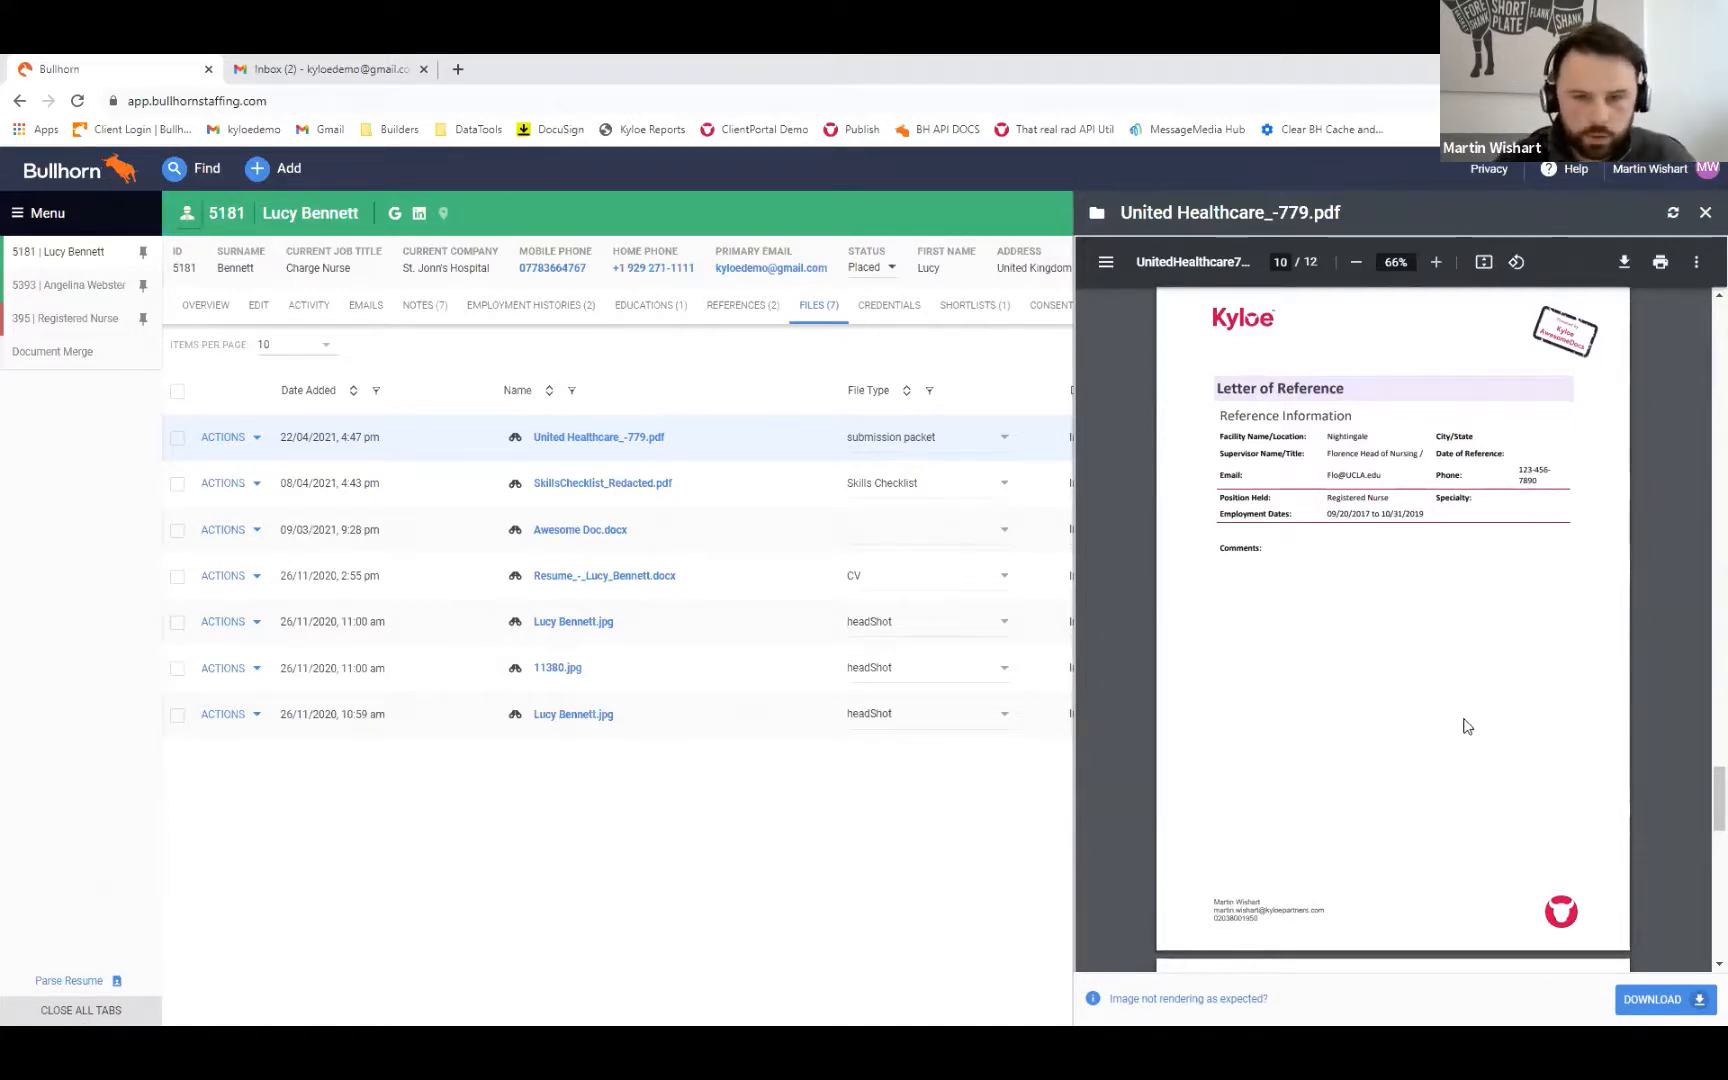
scroll(1410, 718, "down", 5)
scroll(1412, 720, "down", 8)
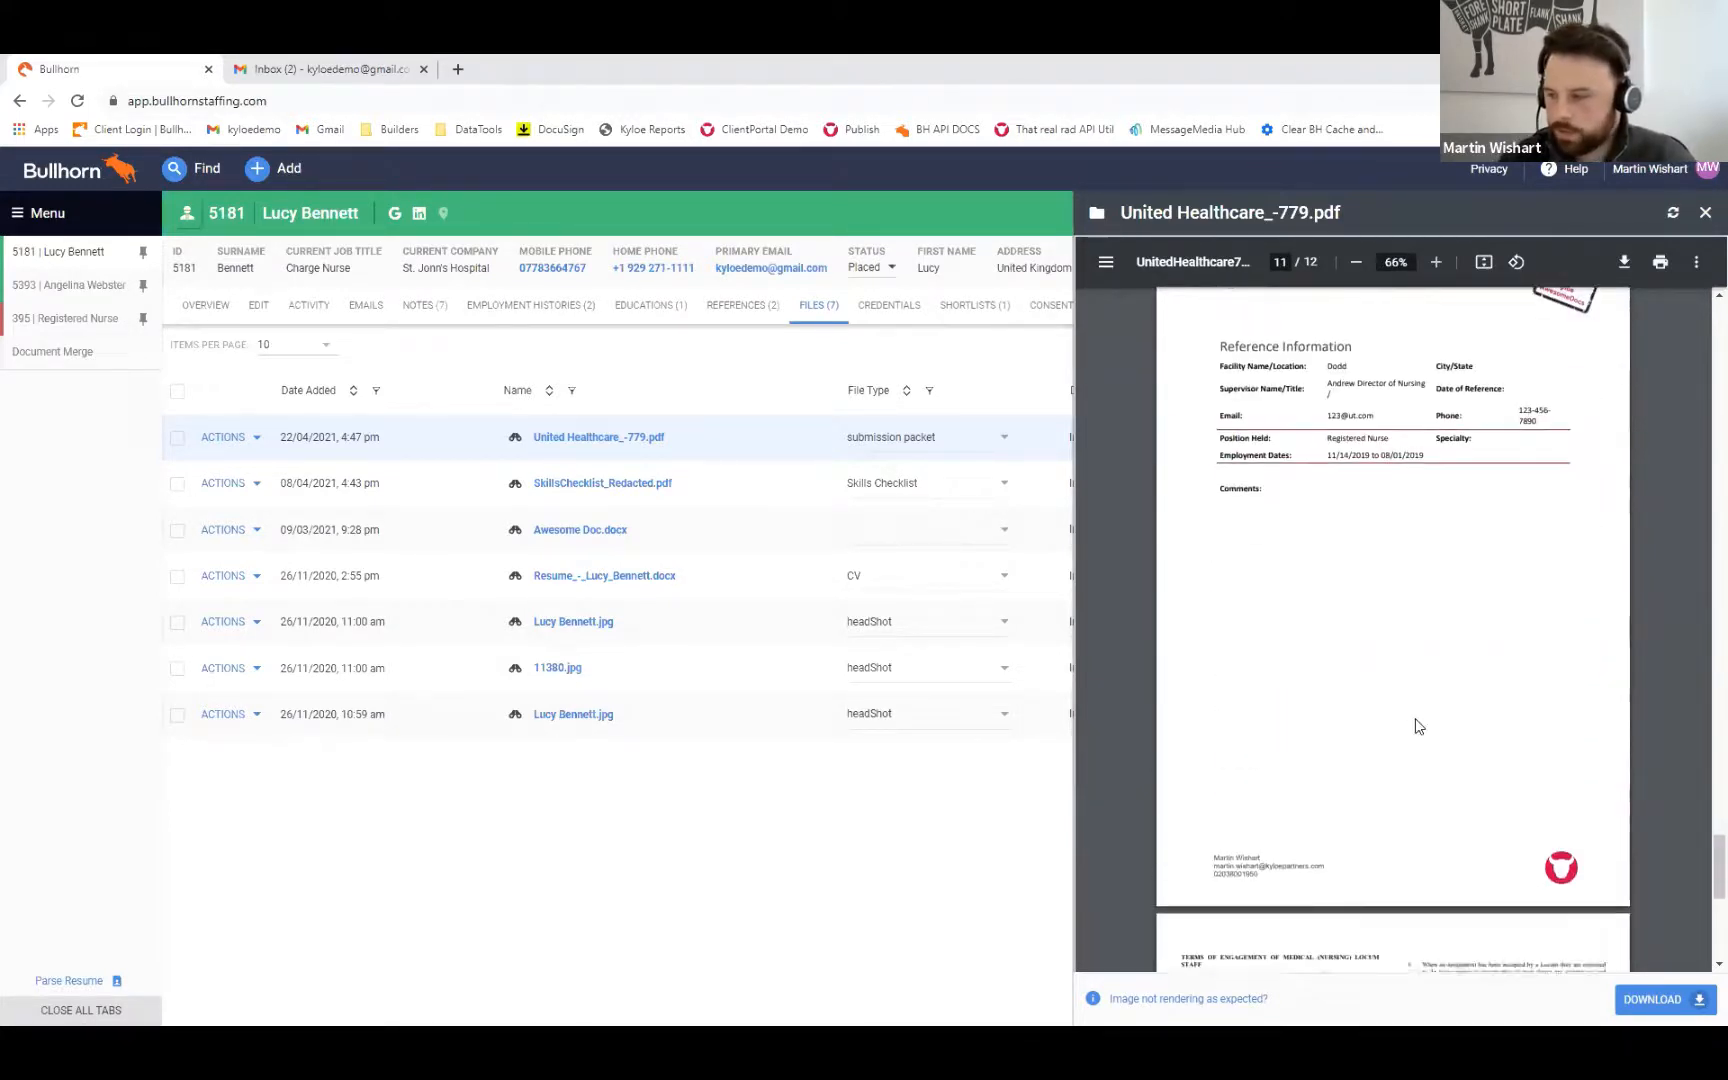